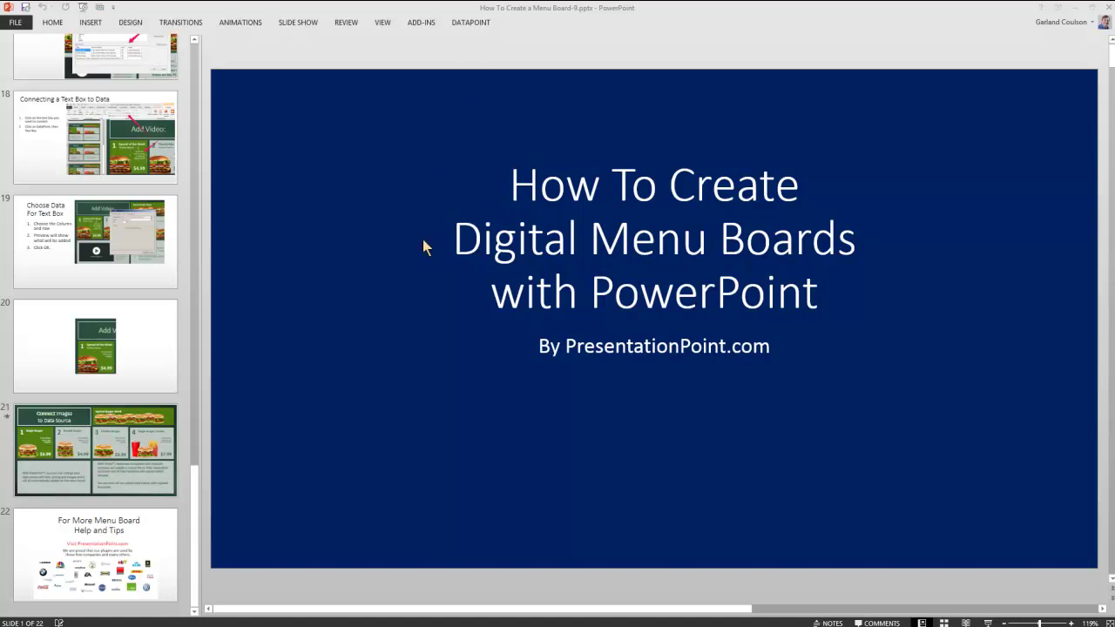
# Scroll from the title slide to slide 2, 'What is a Digital Menu Board?'
pyautogui.scroll(-1, 329, 574)
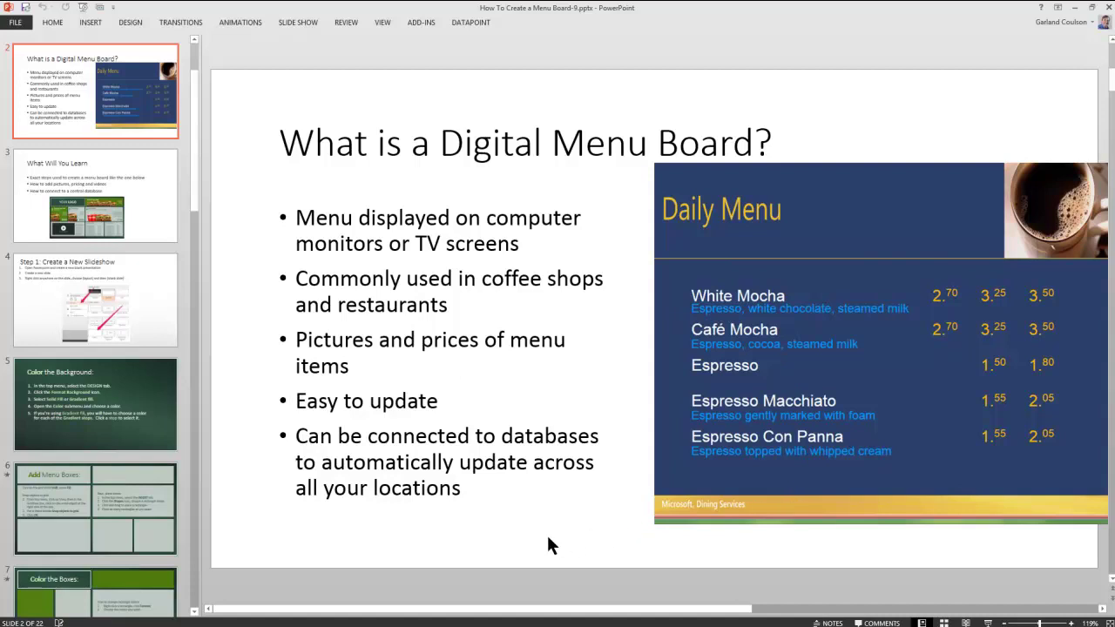
# Step through slides 3 and 4 to slide 5, 'Color the Background:'
pyautogui.click(156, 220)
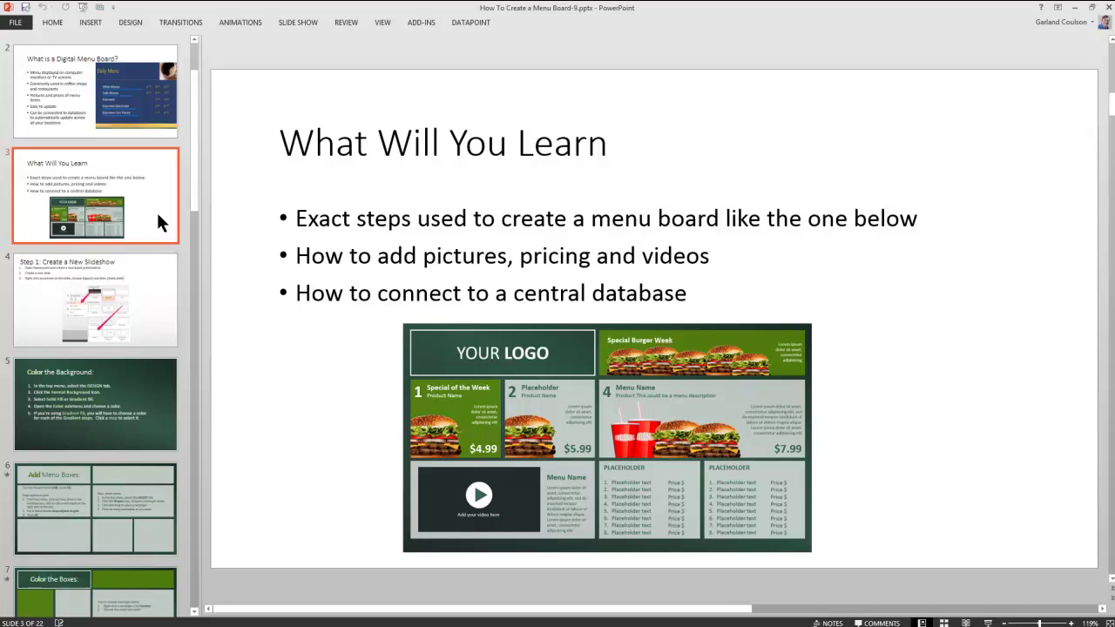
pyautogui.click(120, 306)
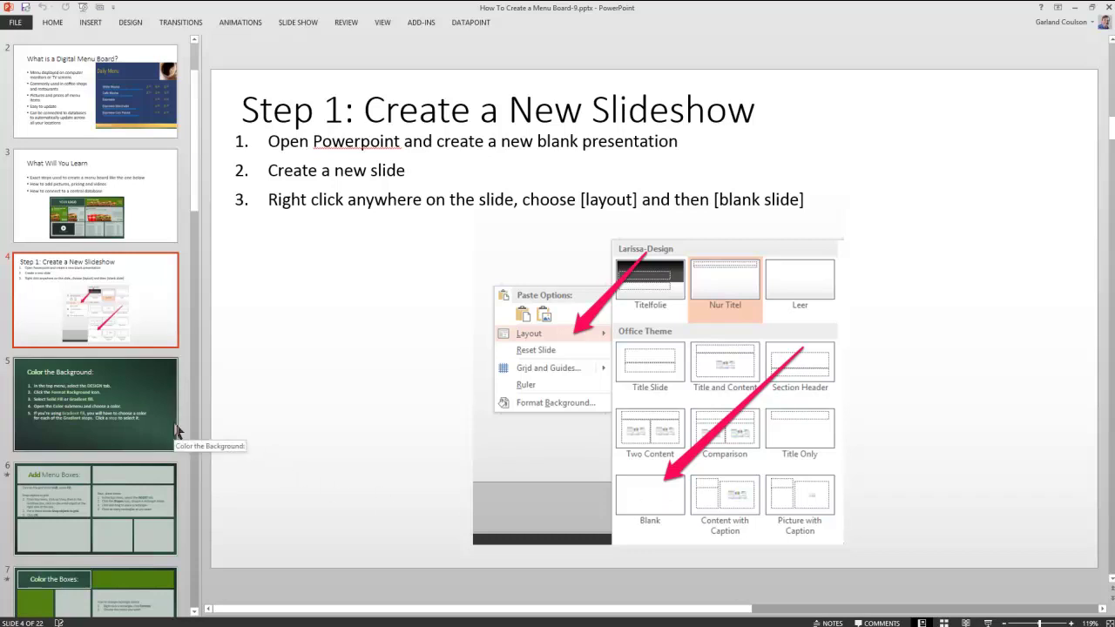
pyautogui.click(140, 430)
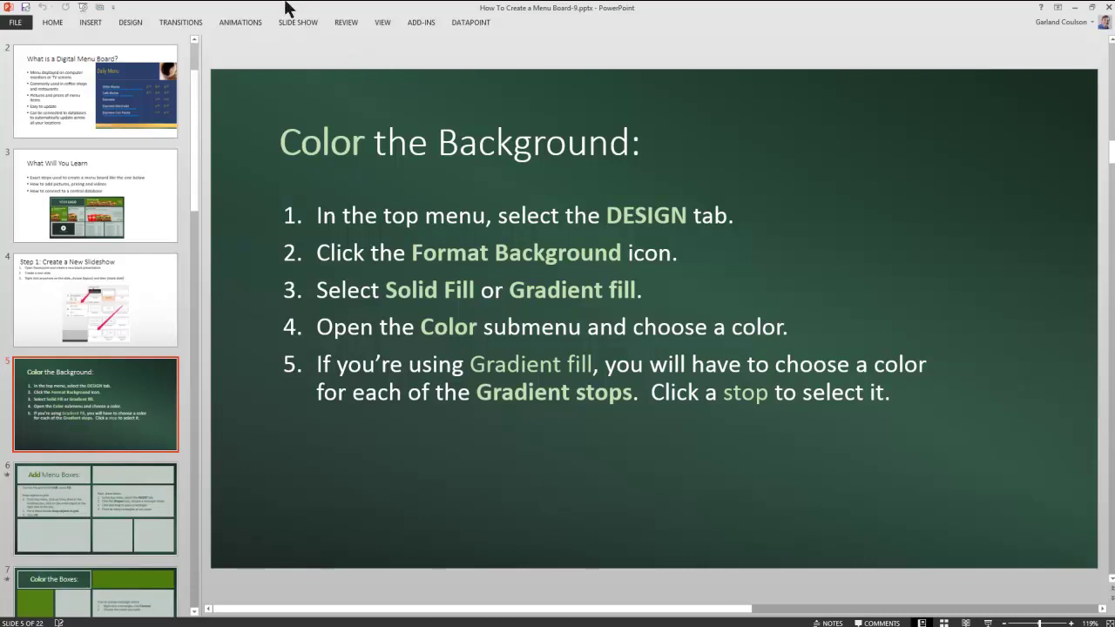
# Show the slide's 135° linear gradient in Format Background and select its middle gradient stop
pyautogui.click(130, 22)
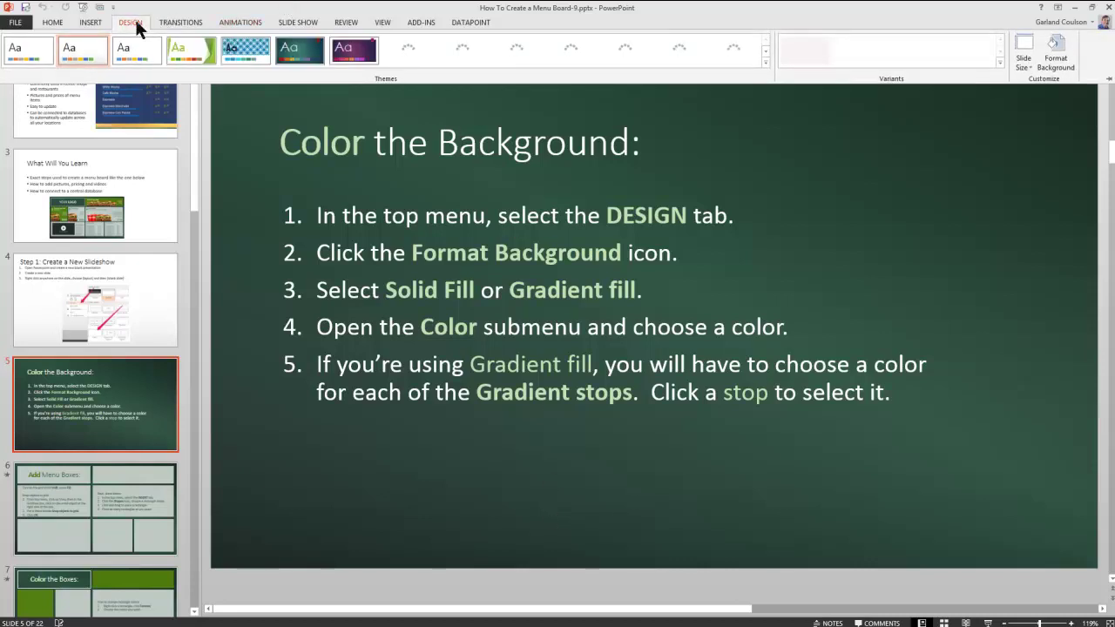
pyautogui.click(1057, 56)
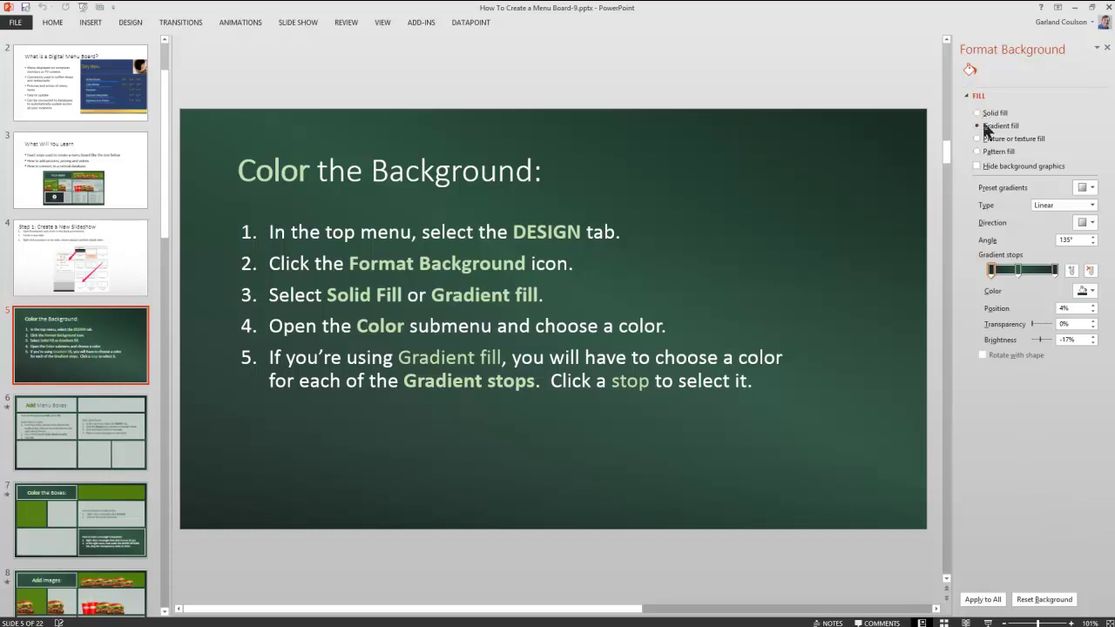
pyautogui.click(1092, 292)
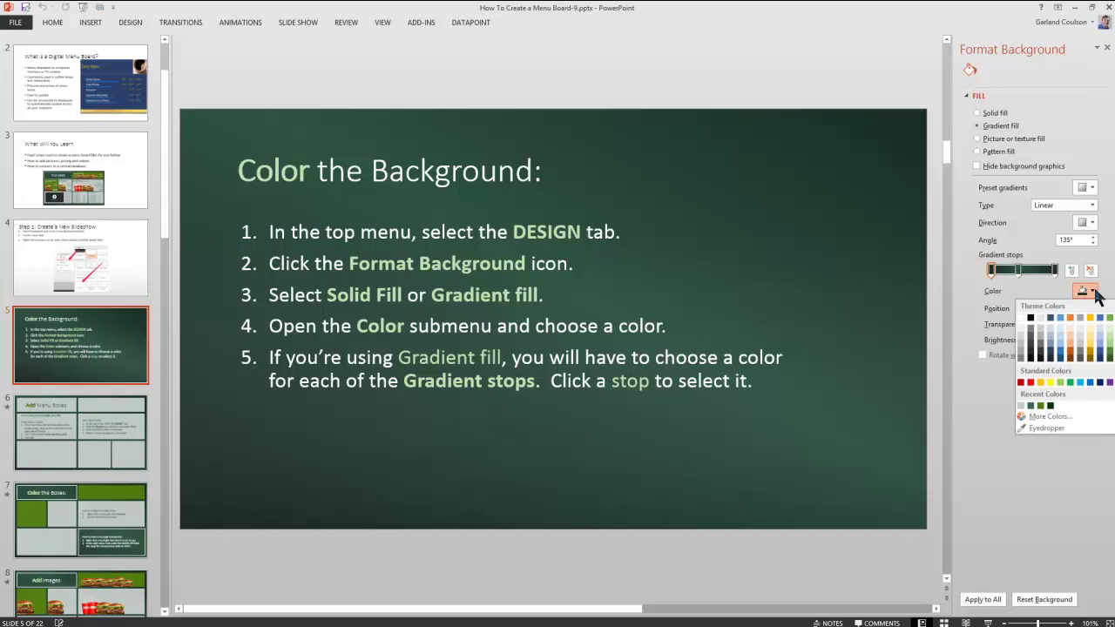
pyautogui.click(967, 280)
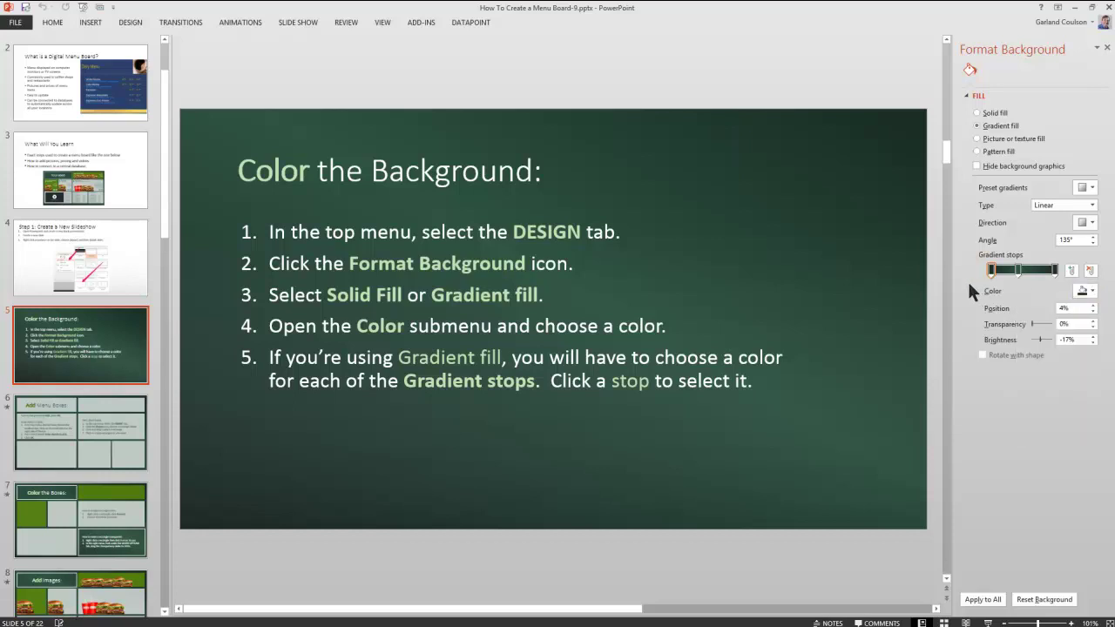
pyautogui.click(1017, 272)
# On slide 6, turn on gridlines with Shift+F9 and check the Grid and Guides settings unchanged
pyautogui.click(105, 457)
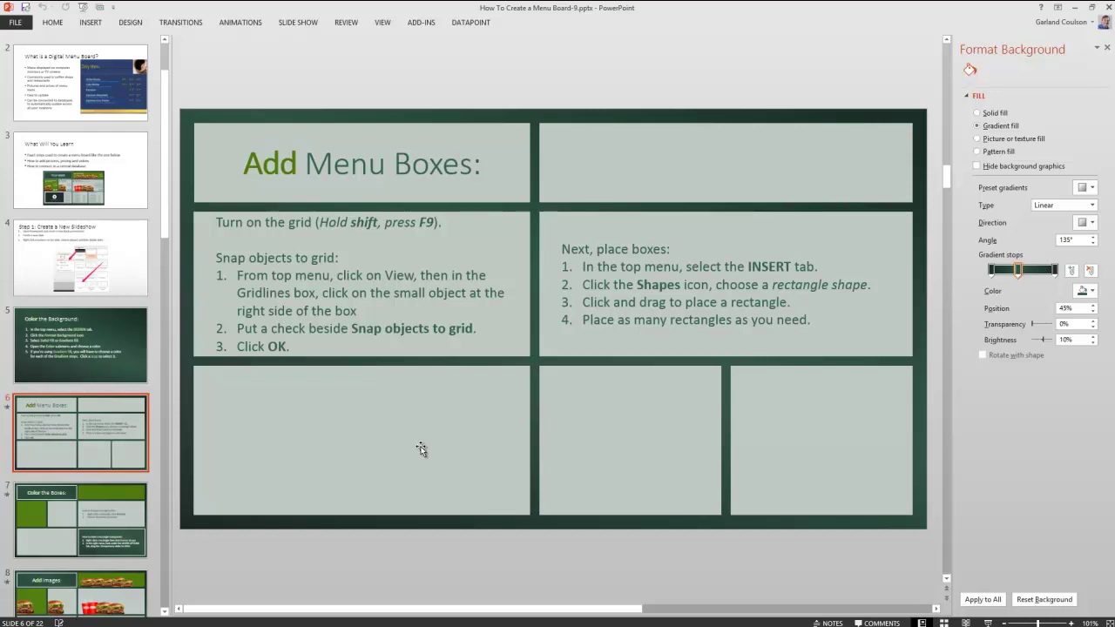
pyautogui.hotkey('shift', 'F9')
pyautogui.click(384, 25)
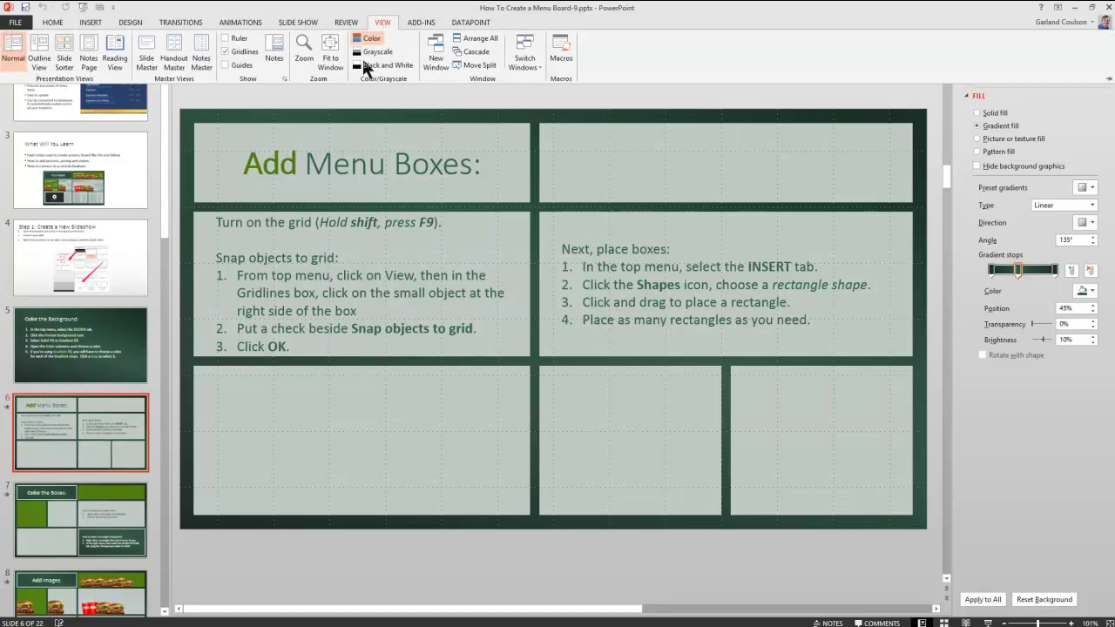
pyautogui.click(284, 79)
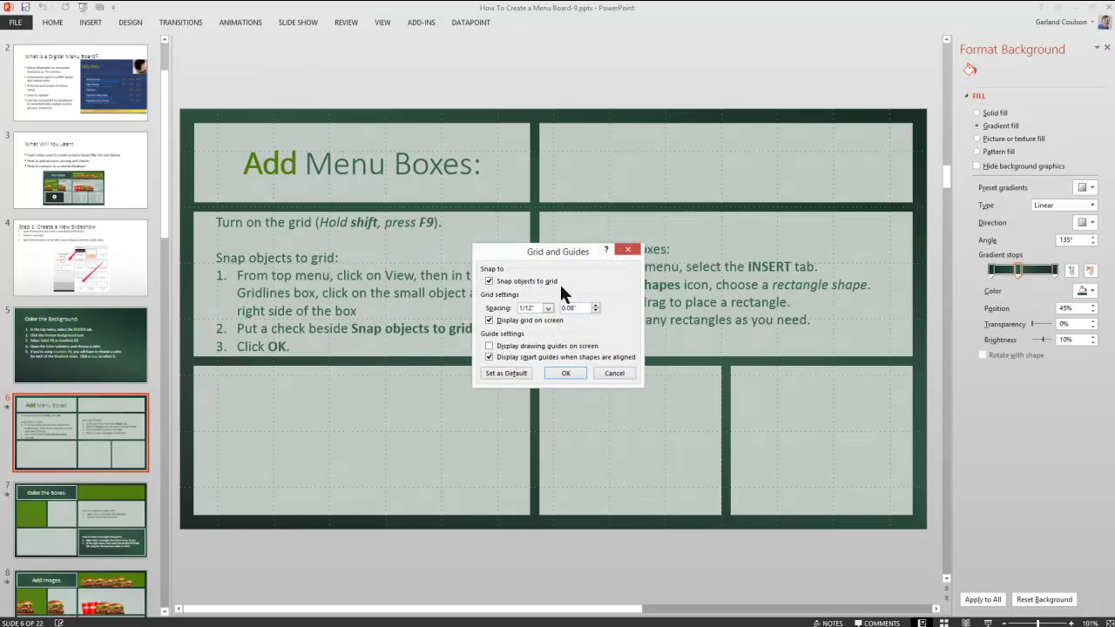
pyautogui.click(609, 372)
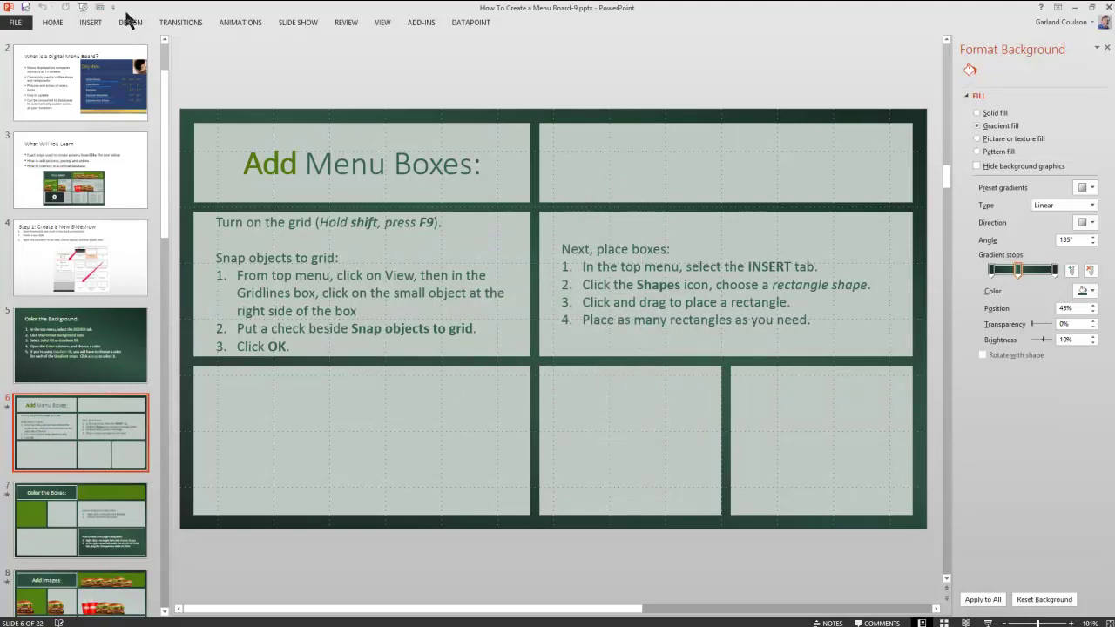
pyautogui.click(90, 24)
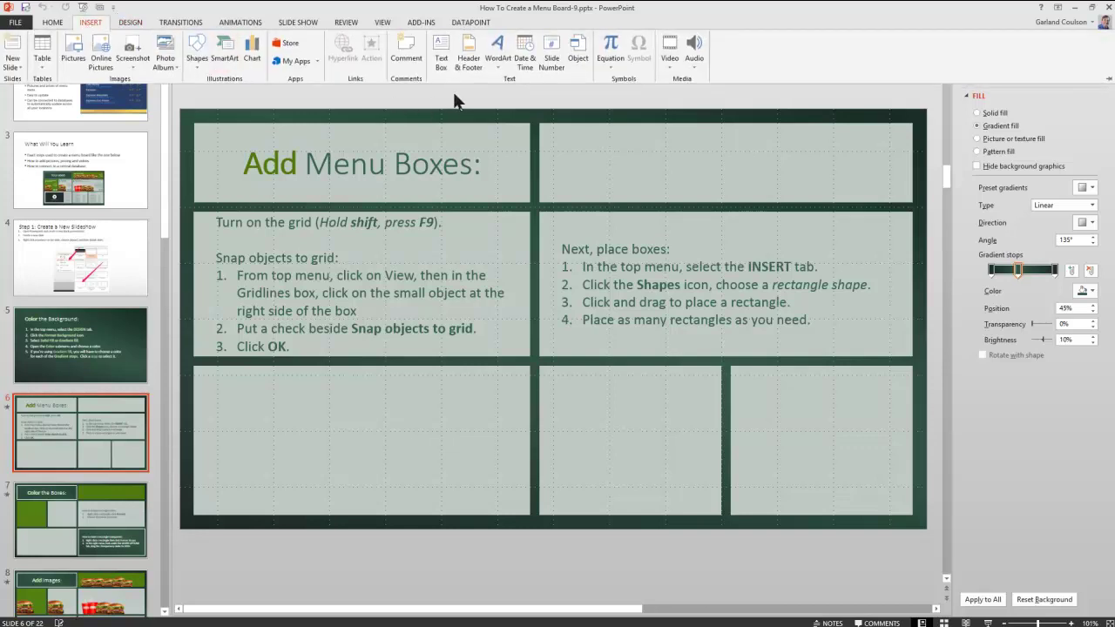
pyautogui.click(195, 59)
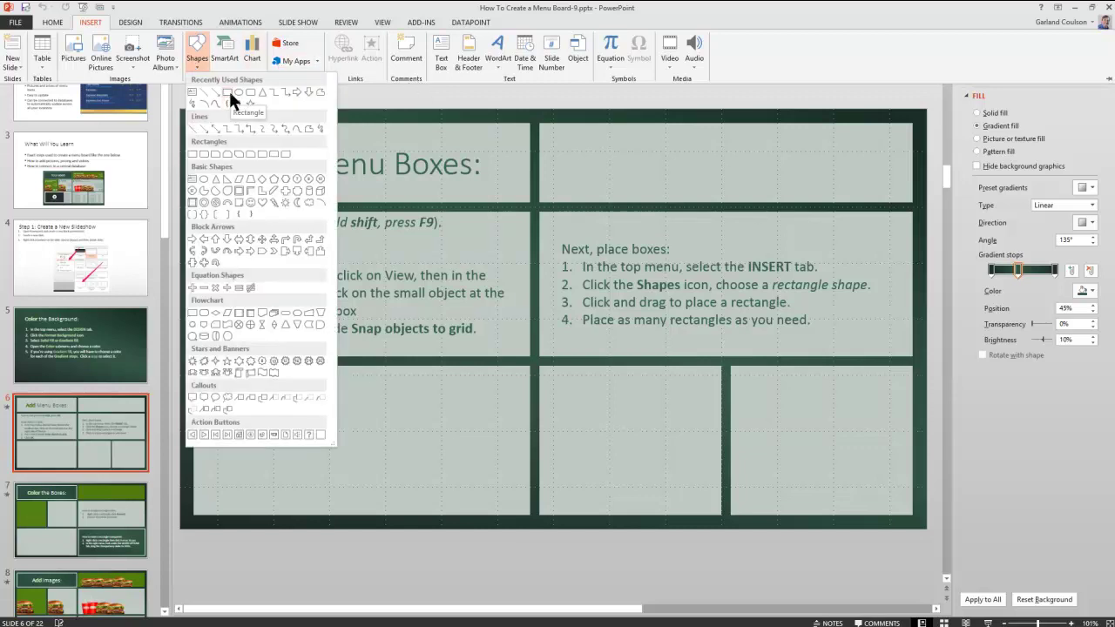
pyautogui.click(228, 90)
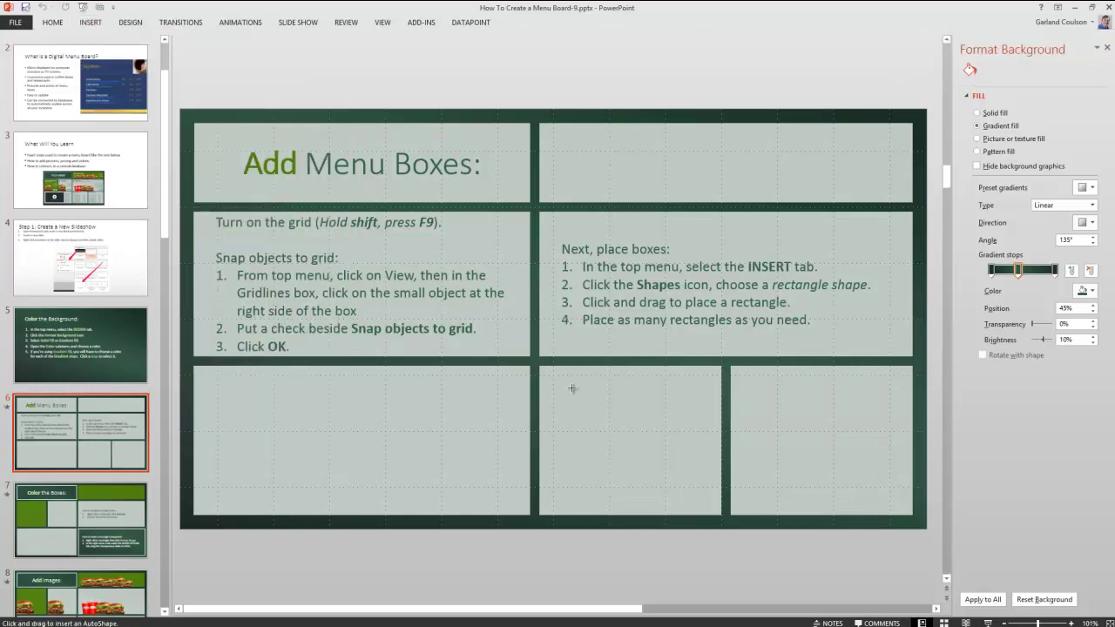
pyautogui.moveTo(578, 384); pyautogui.dragTo(693, 472)
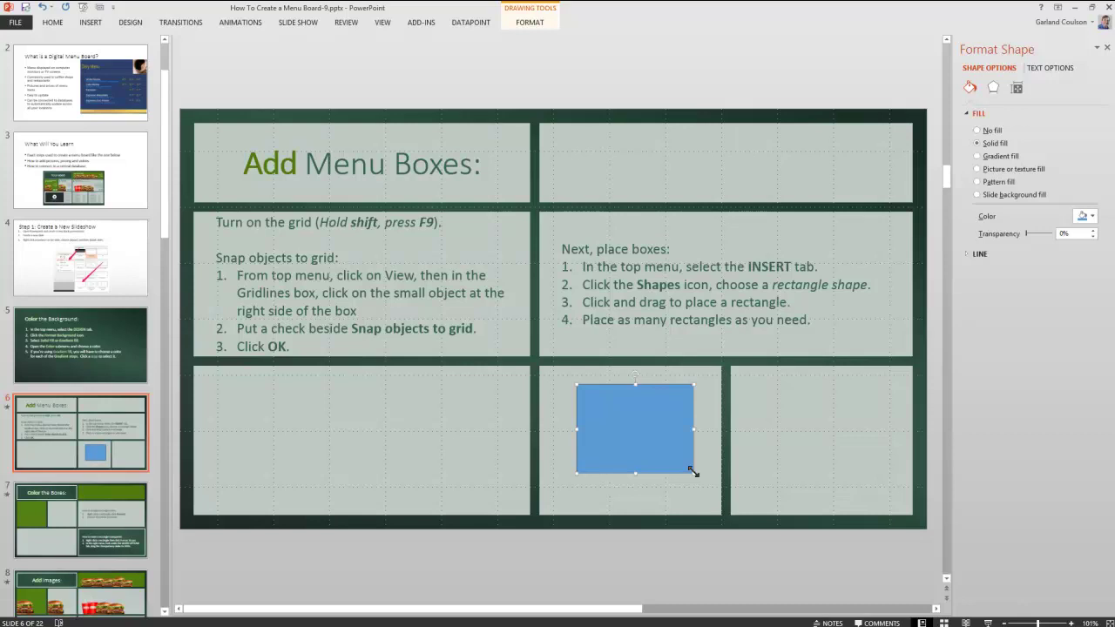
pyautogui.press('Delete')
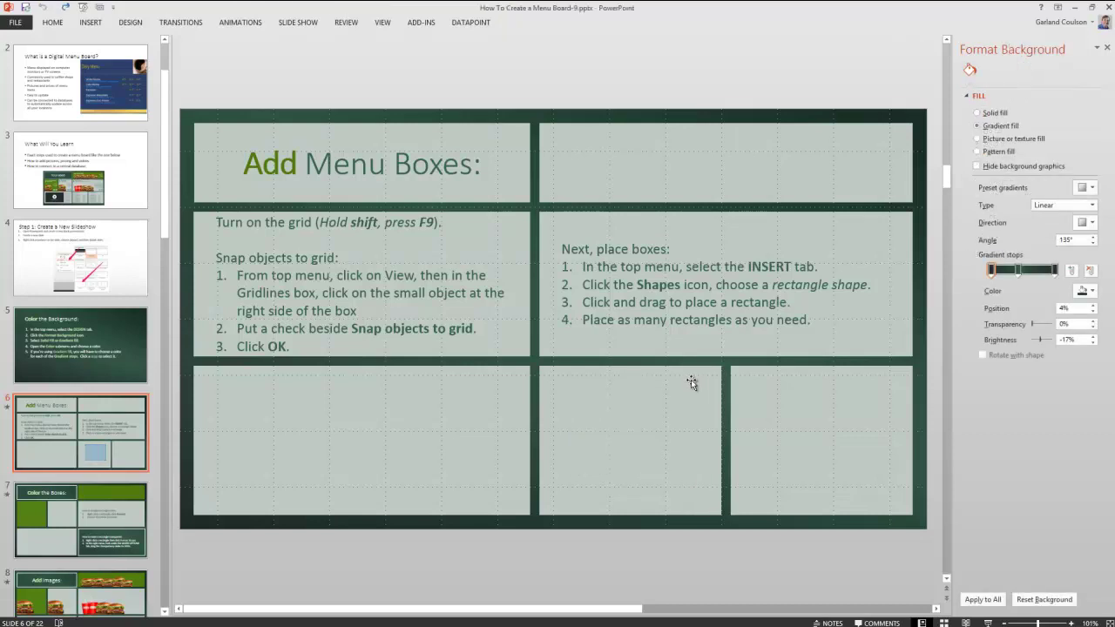
# On the 'Color the Boxes:' slide, fill the green top-right box with gold via Format Shape
pyautogui.click(103, 514)
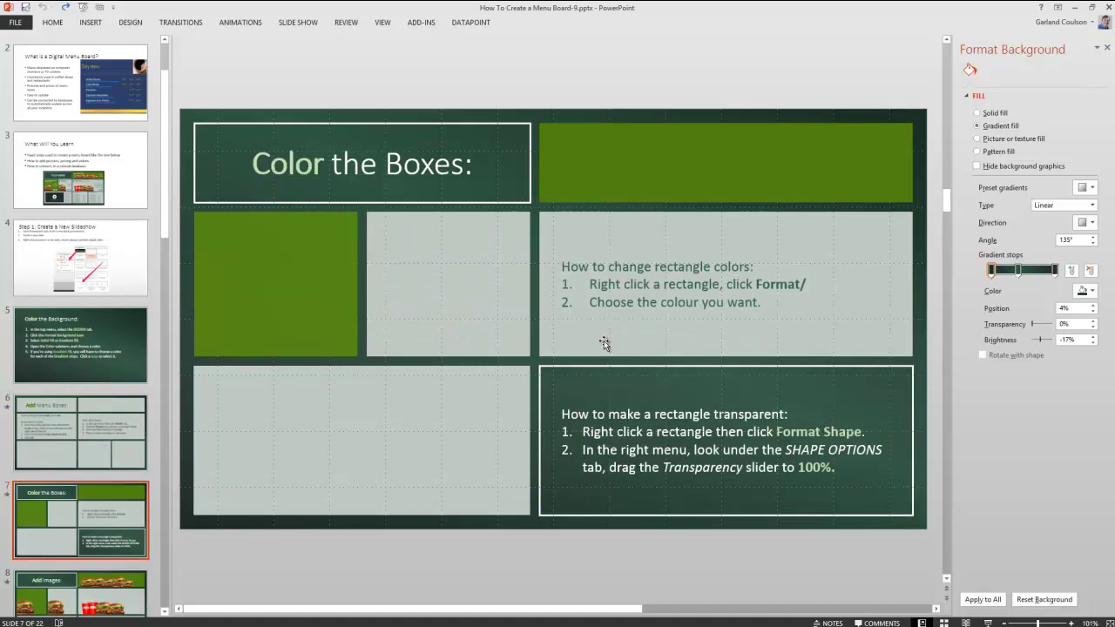
pyautogui.click(686, 172)
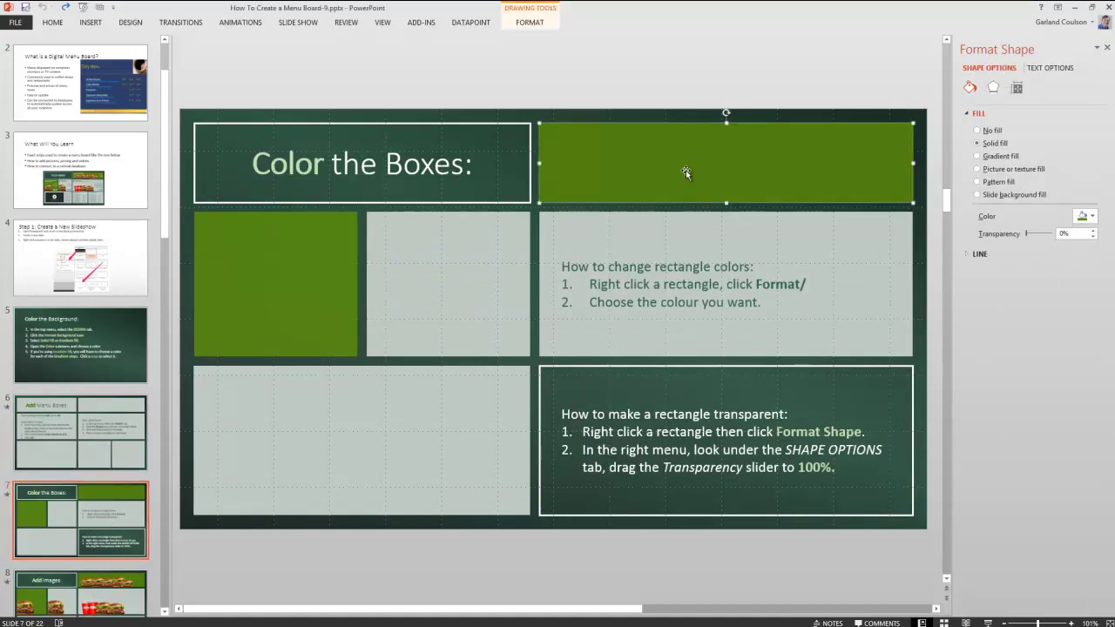
pyautogui.rightClick(686, 172)
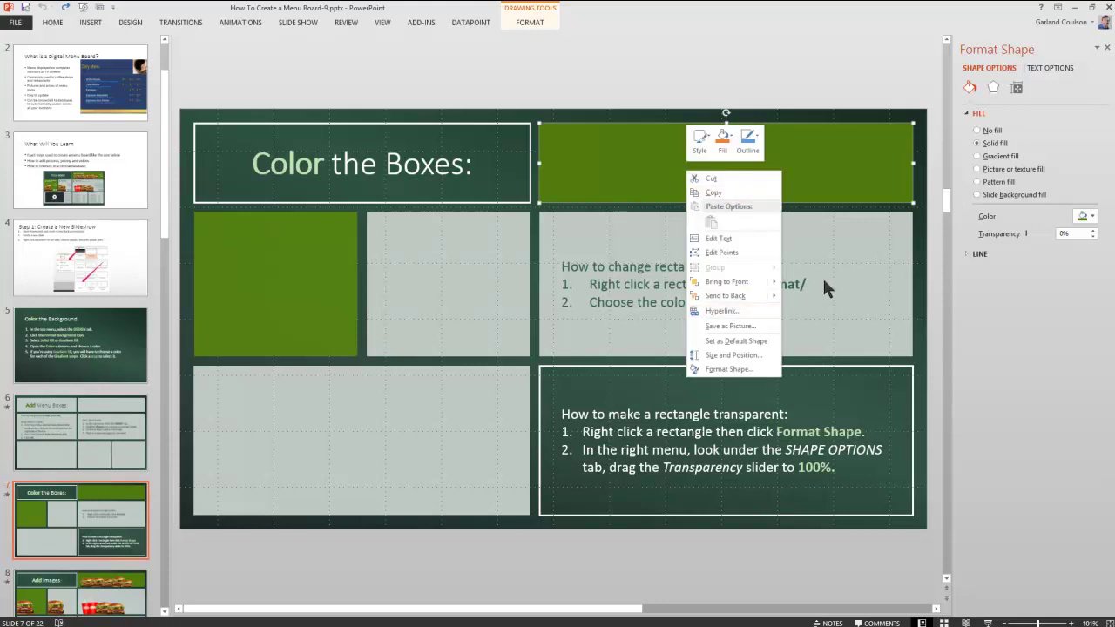
pyautogui.click(747, 369)
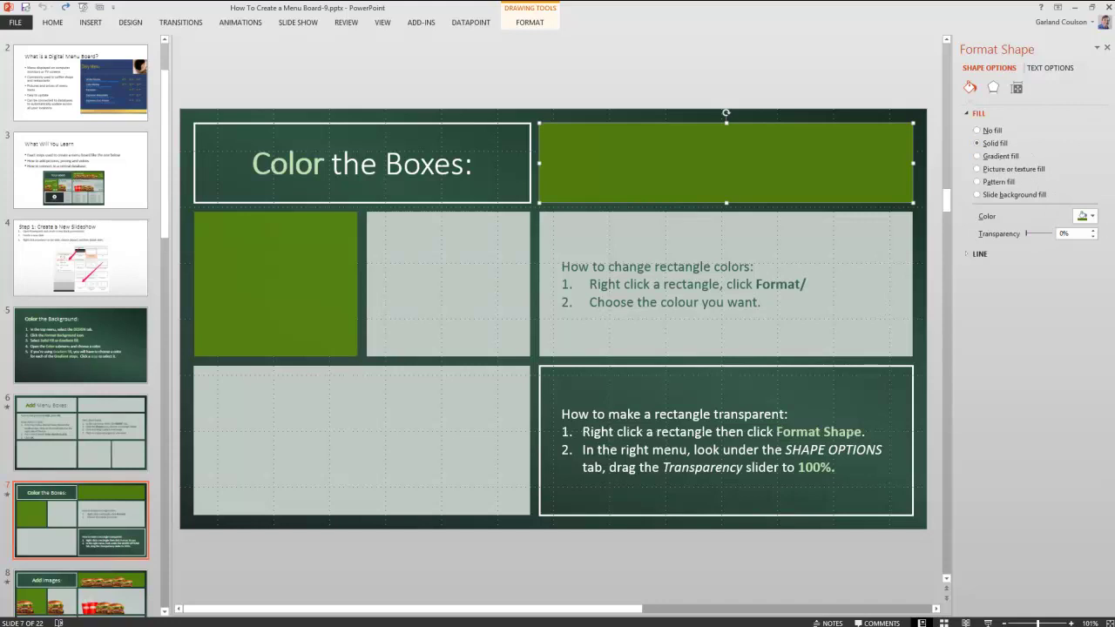
pyautogui.click(1092, 218)
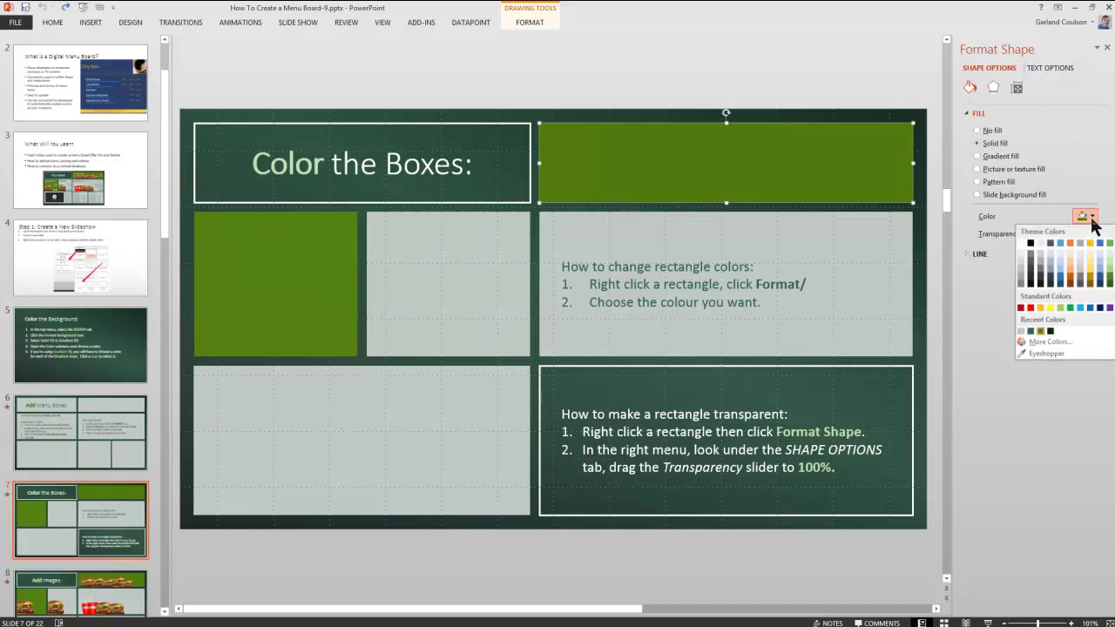
pyautogui.click(1088, 243)
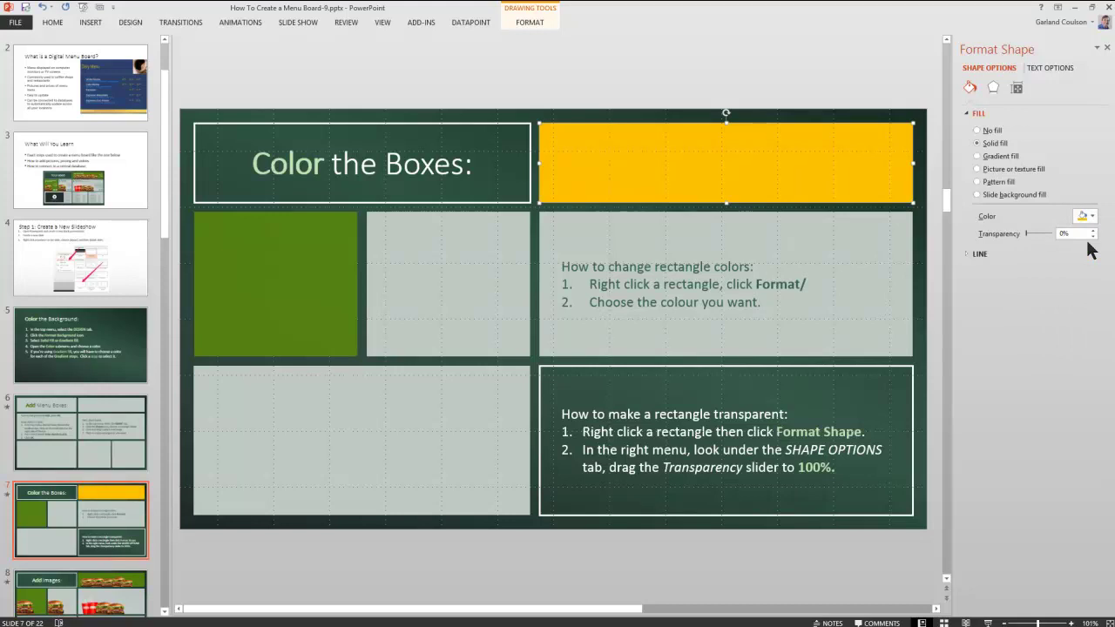
# Undo the gold fill, adjust the box's transparency, then go to slide 8 'Add Images:'
pyautogui.hotkey('ctrl', 'z')
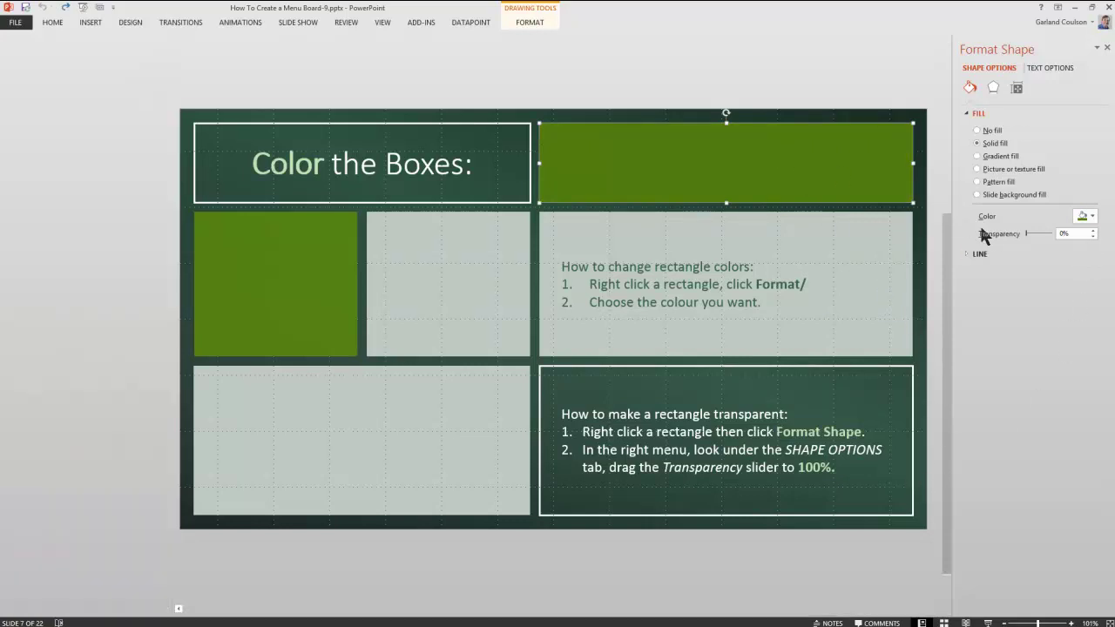
pyautogui.click(1038, 234)
pyautogui.moveTo(1027, 234)
pyautogui.mouseDown()
pyautogui.moveTo(1049, 233)
pyautogui.moveTo(1027, 231)
pyautogui.mouseUp()
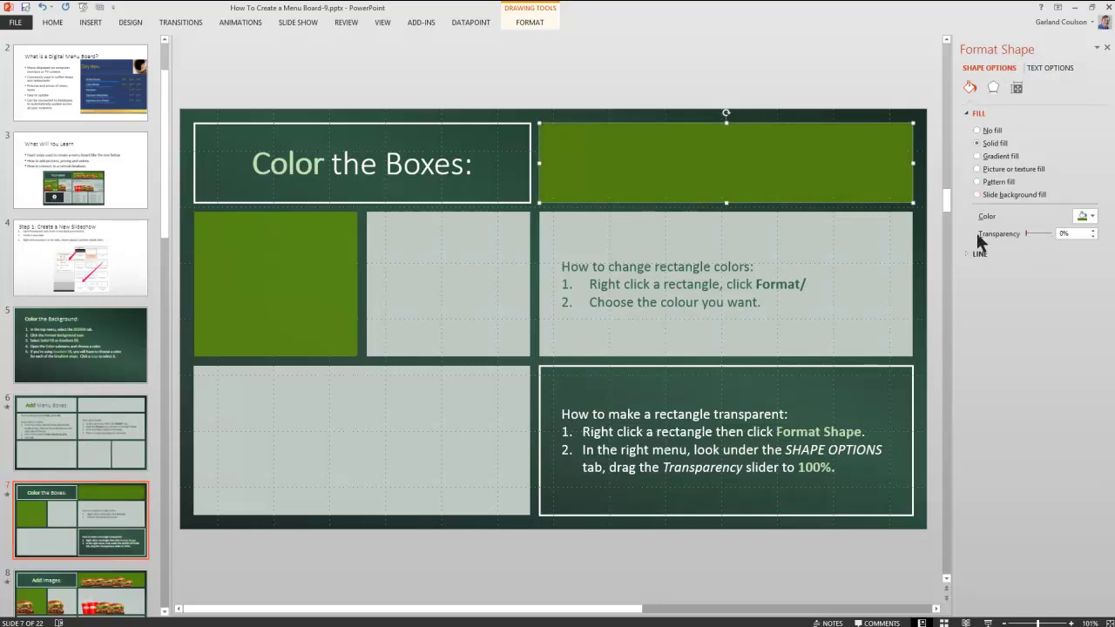
pyautogui.click(317, 497)
# Open the Insert Picture dialog and close it without inserting an image
pyautogui.scroll(-1, 301, 525)
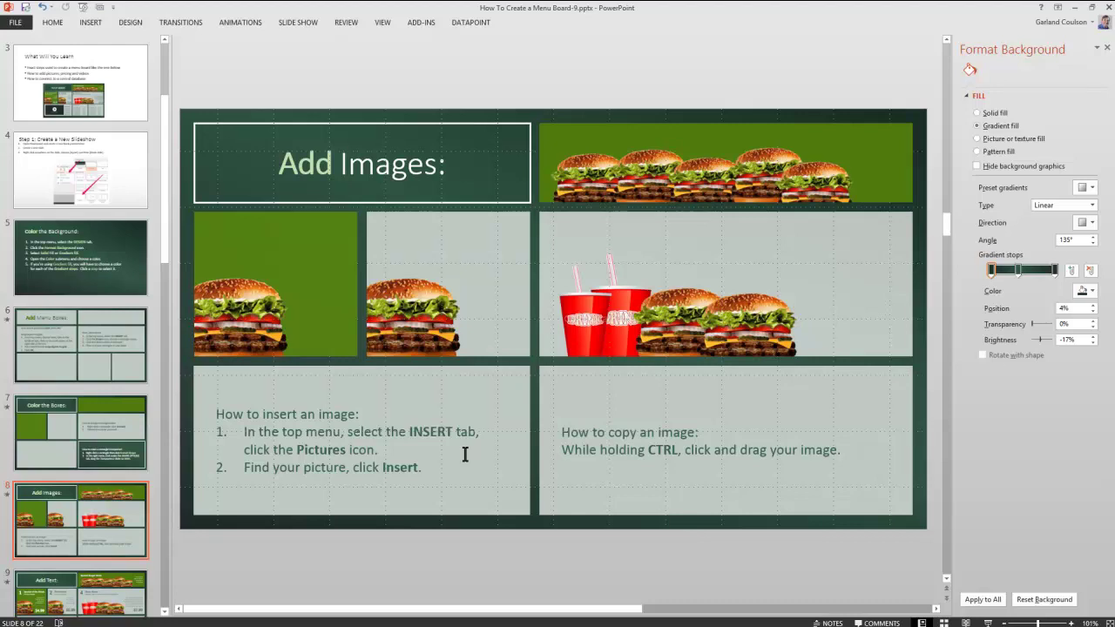
pyautogui.click(90, 23)
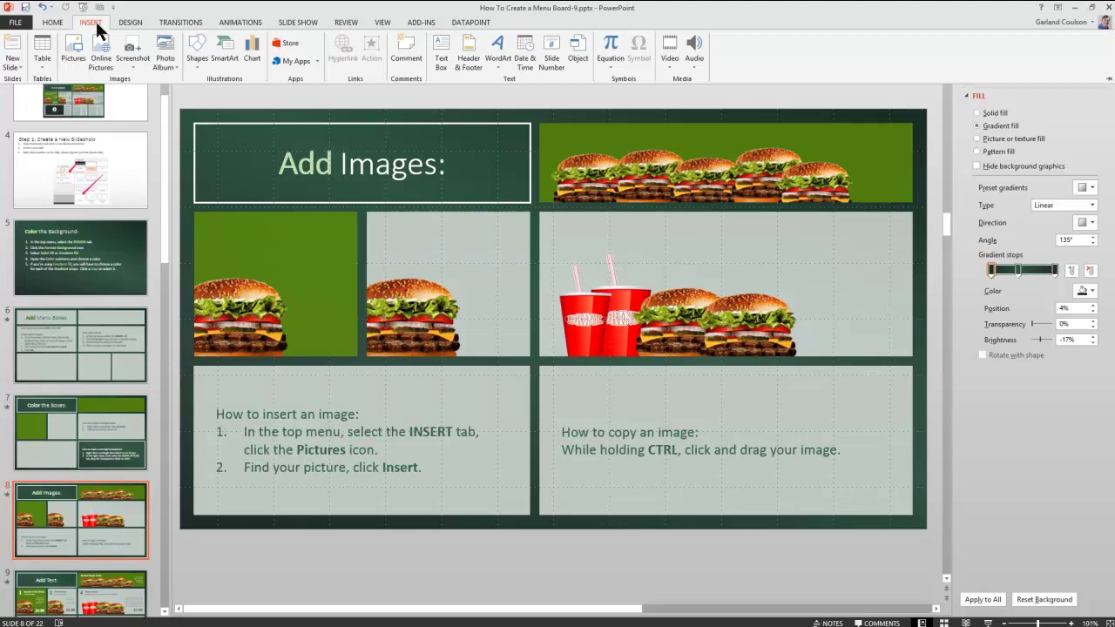
pyautogui.click(85, 58)
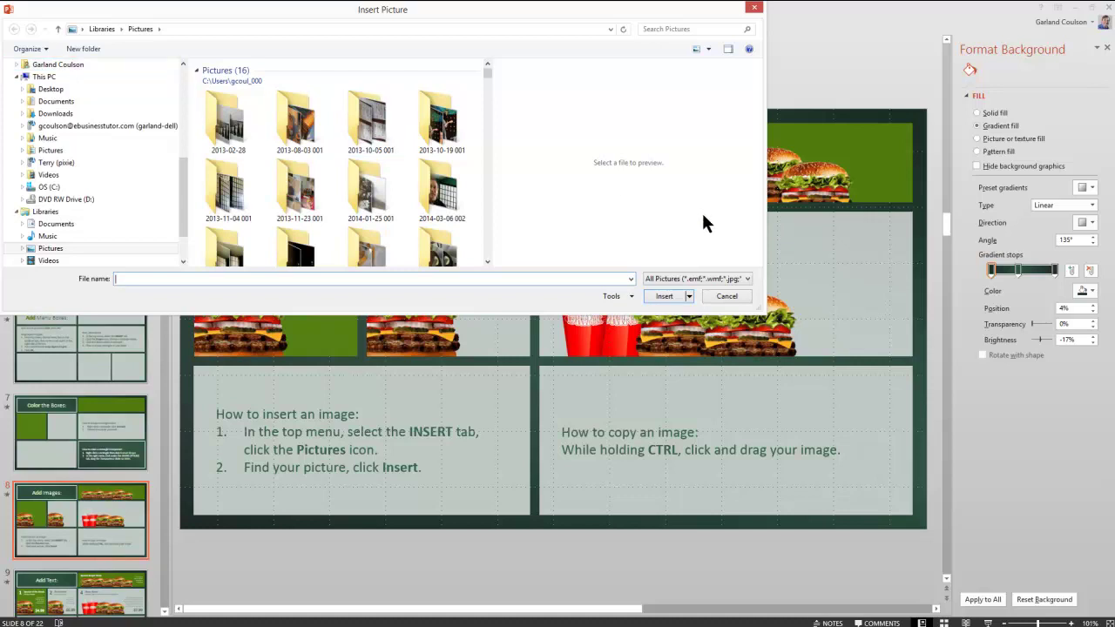
pyautogui.click(726, 296)
# Select the two-burger picture, close the Format Picture pane, and deselect the picture
pyautogui.click(732, 324)
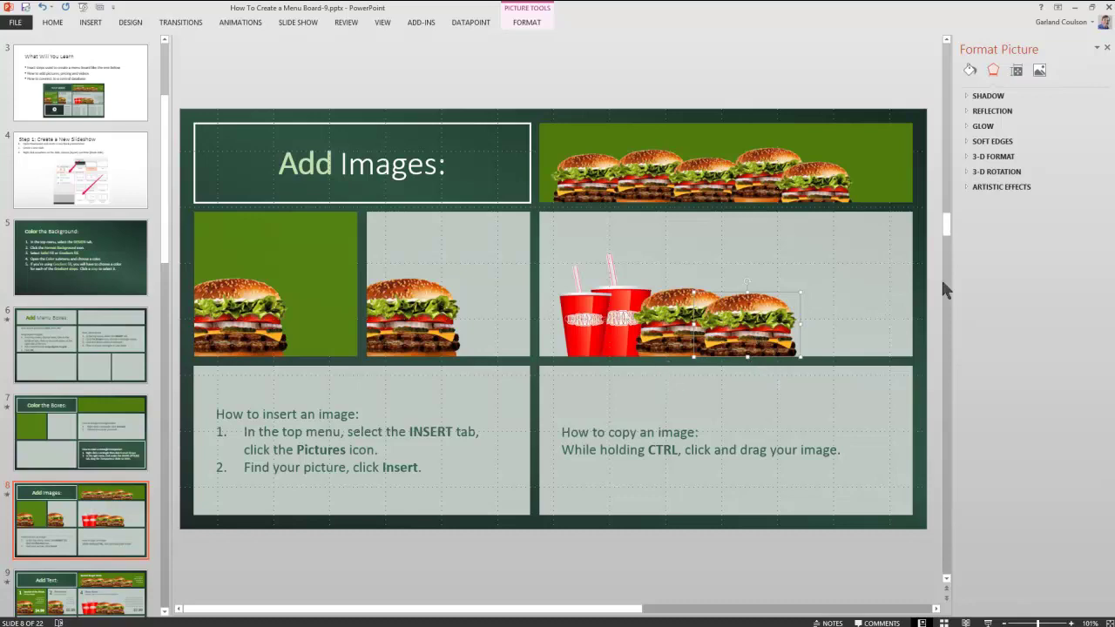
pyautogui.click(1108, 52)
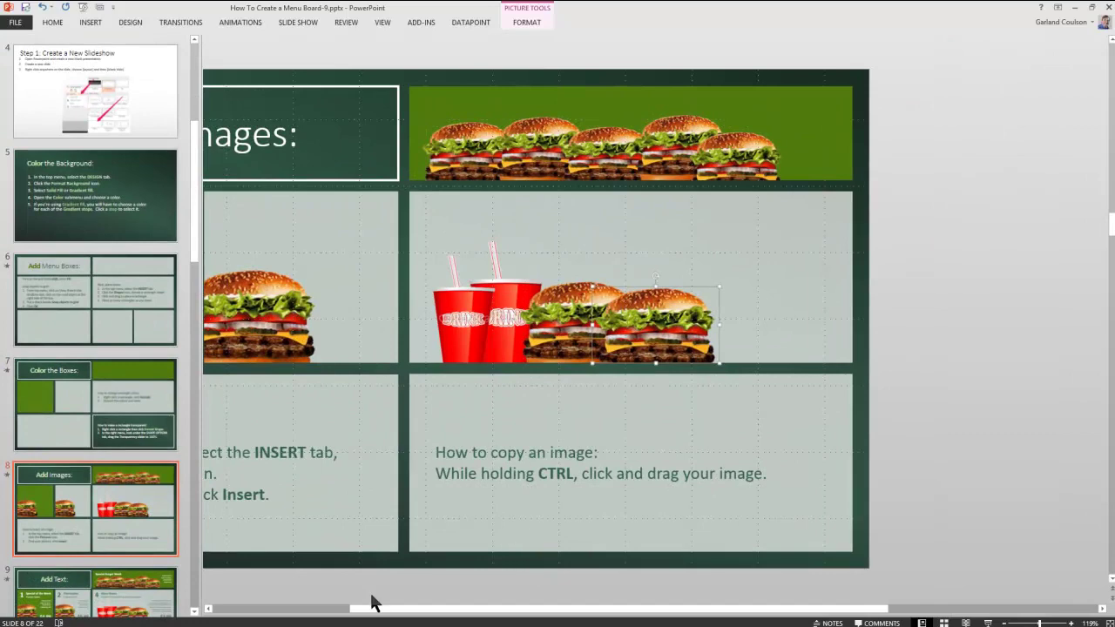
pyautogui.click(372, 599)
pyautogui.moveTo(378, 610); pyautogui.dragTo(262, 616)
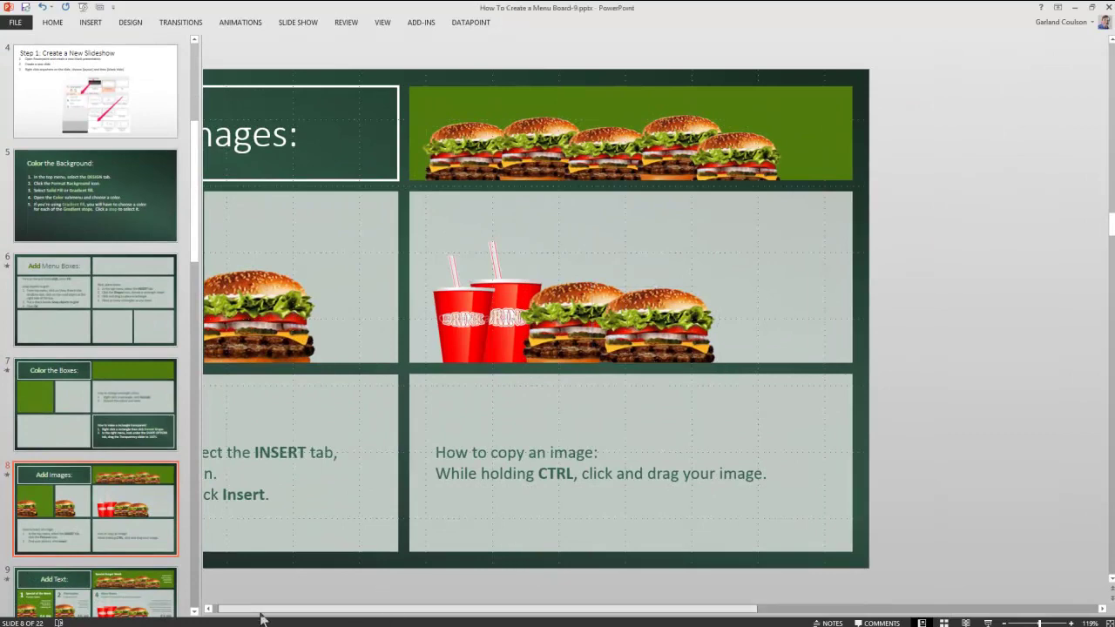
pyautogui.scroll(-1, 228, 524)
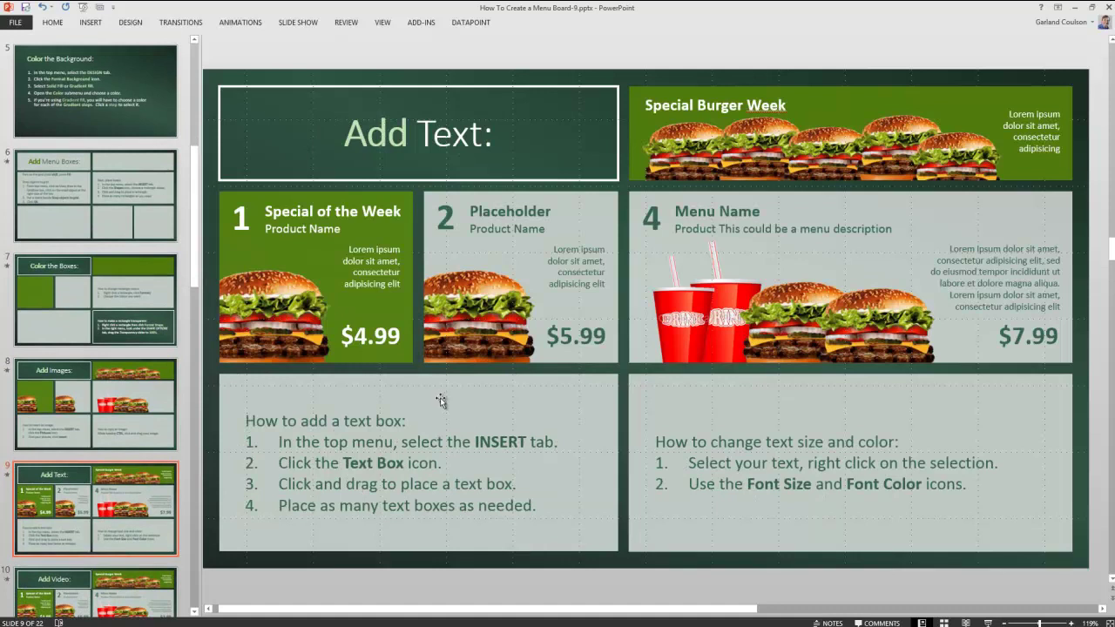
pyautogui.click(90, 26)
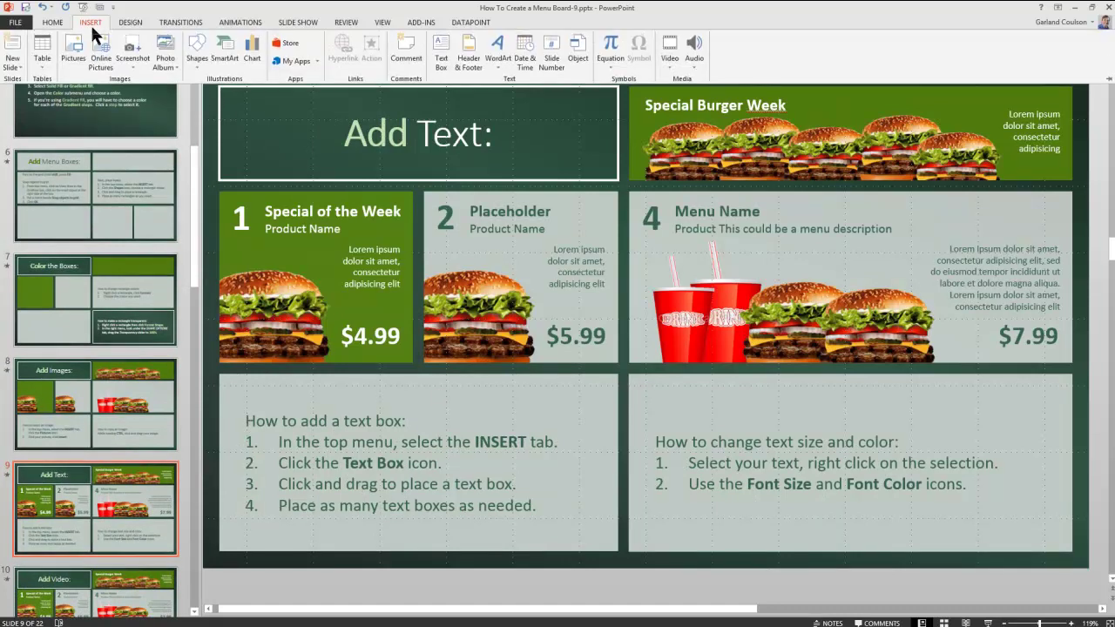
pyautogui.click(441, 54)
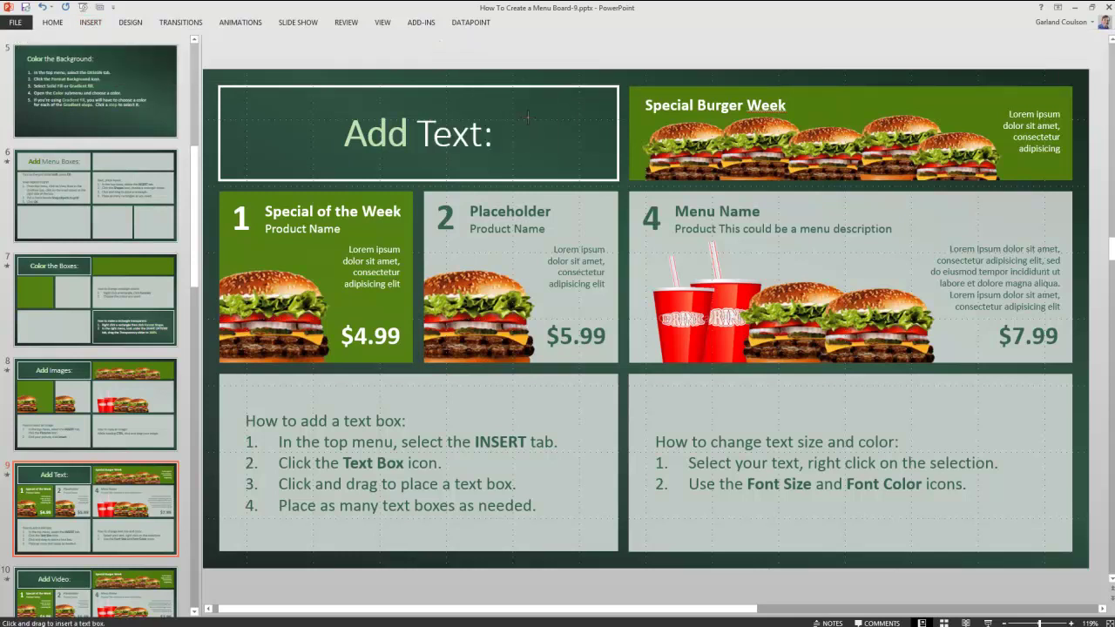
pyautogui.moveTo(532, 118); pyautogui.dragTo(605, 168)
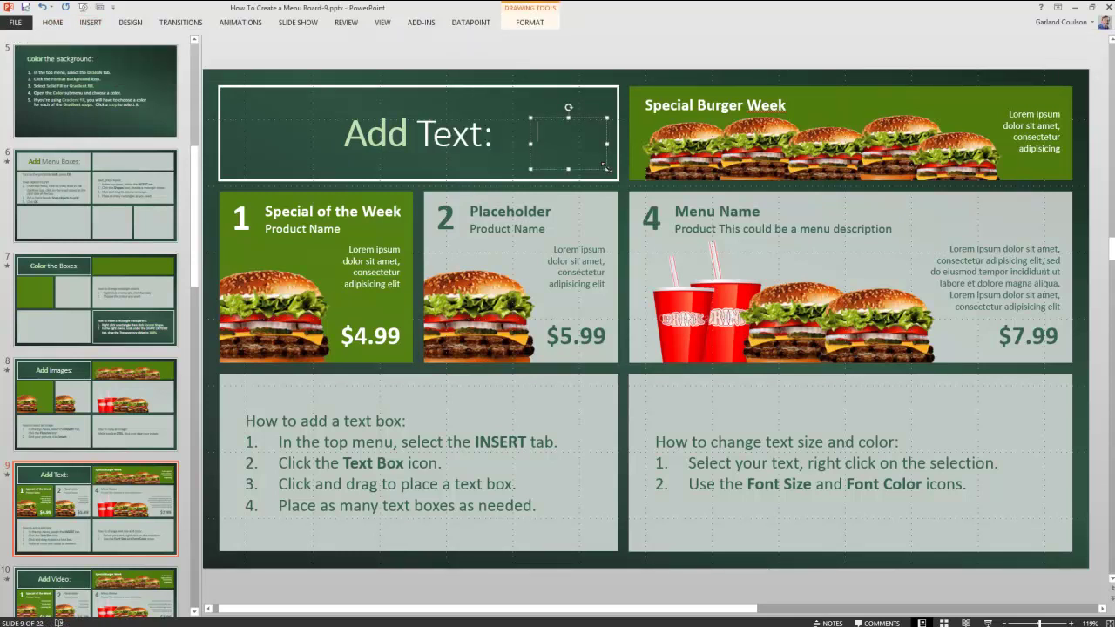
pyautogui.press('Escape')
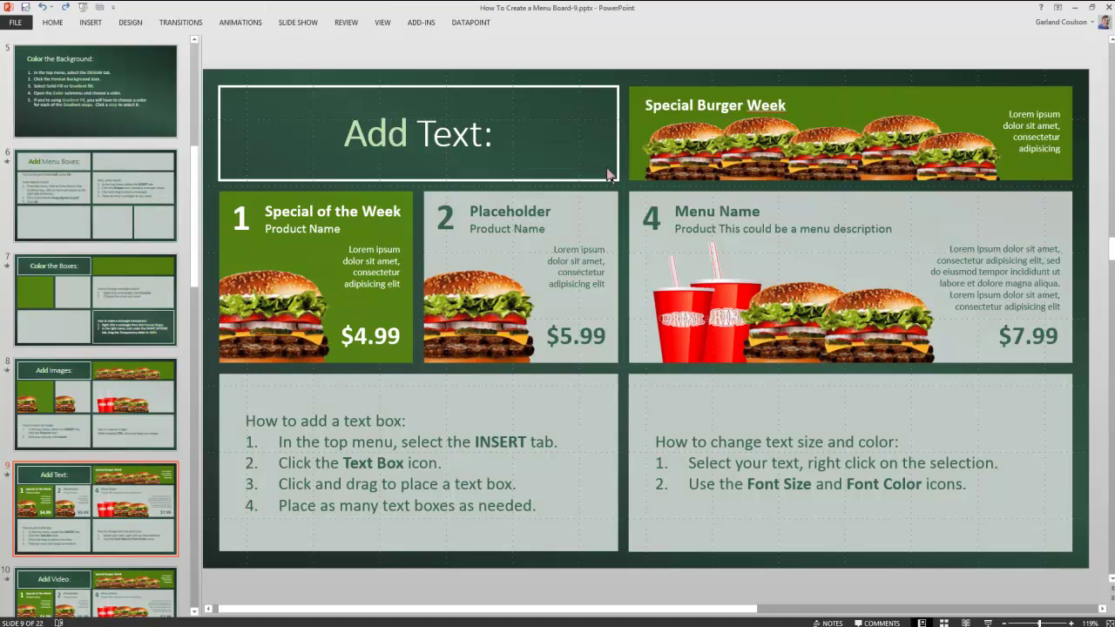
pyautogui.click(378, 254)
pyautogui.click(336, 209)
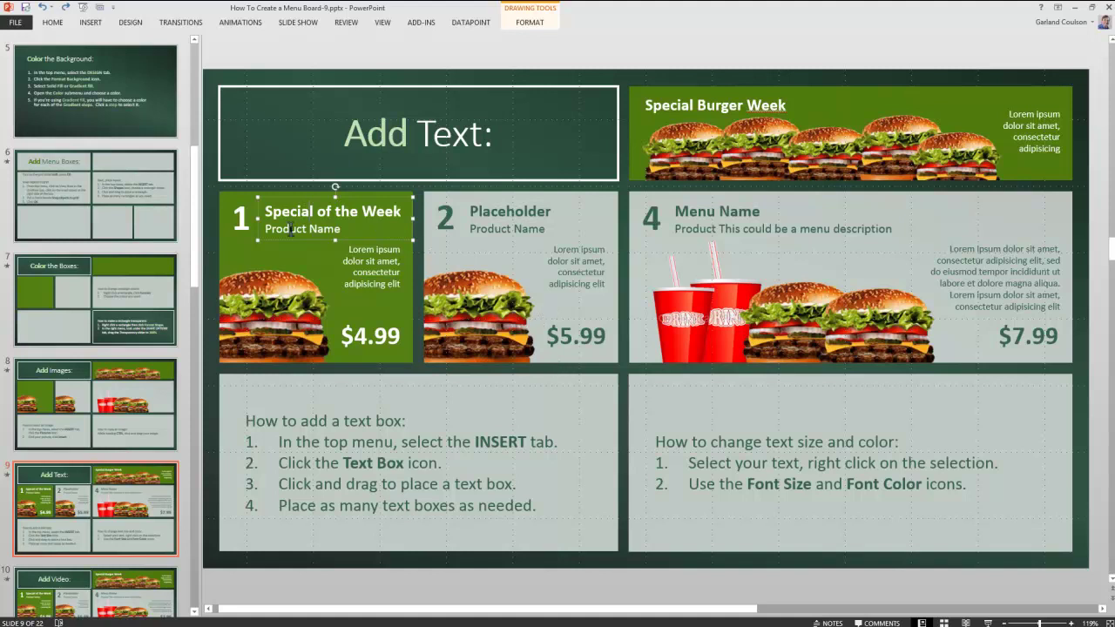
pyautogui.moveTo(267, 211); pyautogui.dragTo(360, 226)
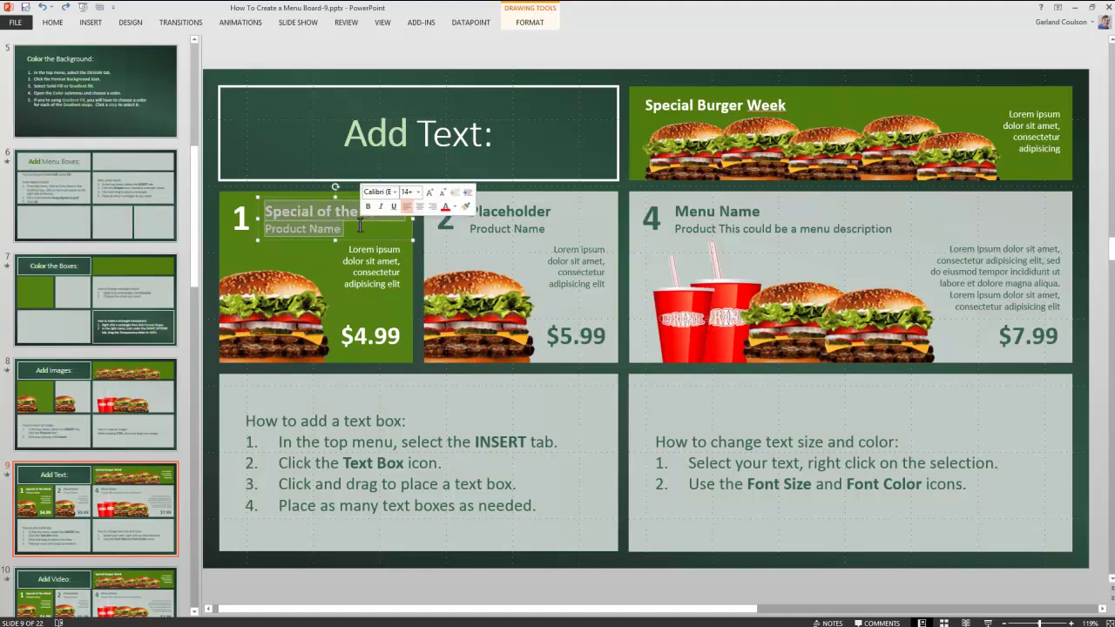
pyautogui.rightClick(307, 226)
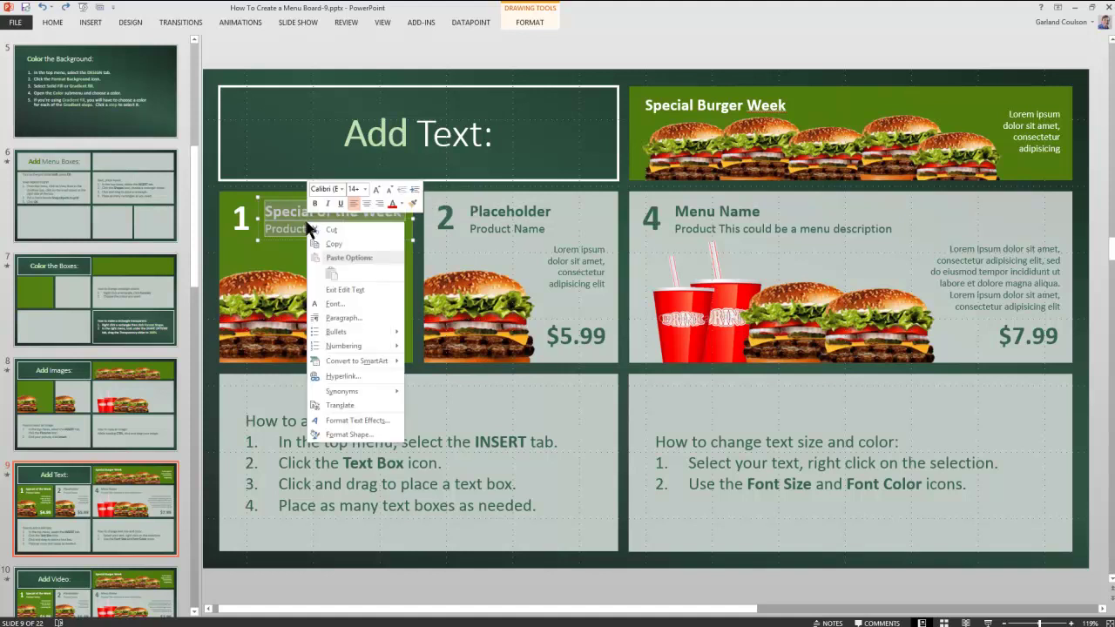
pyautogui.click(376, 192)
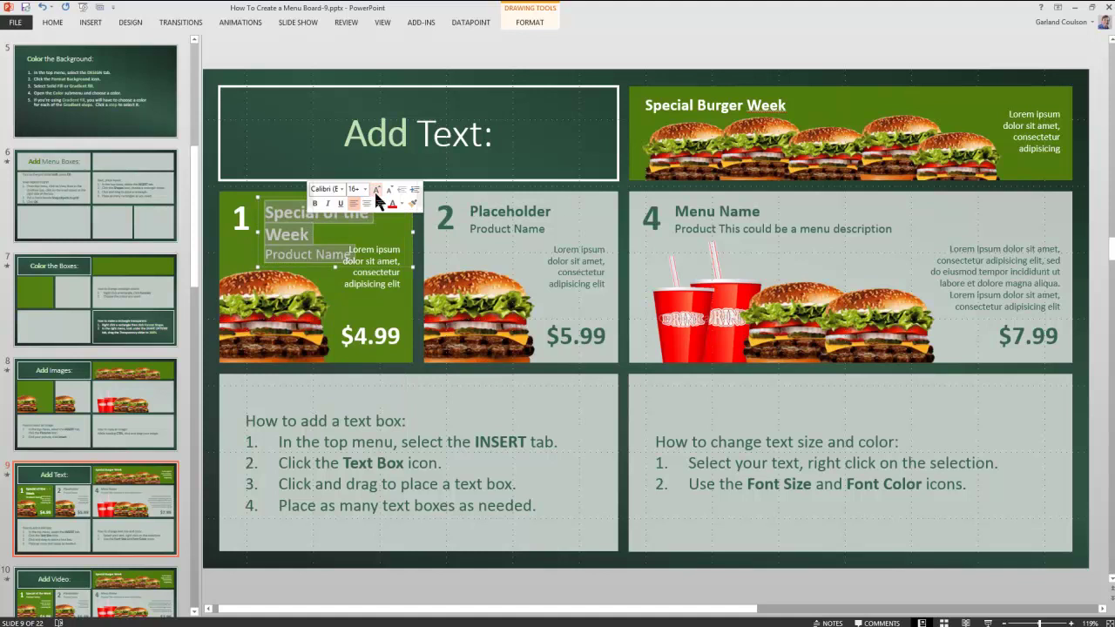
pyautogui.click(390, 190)
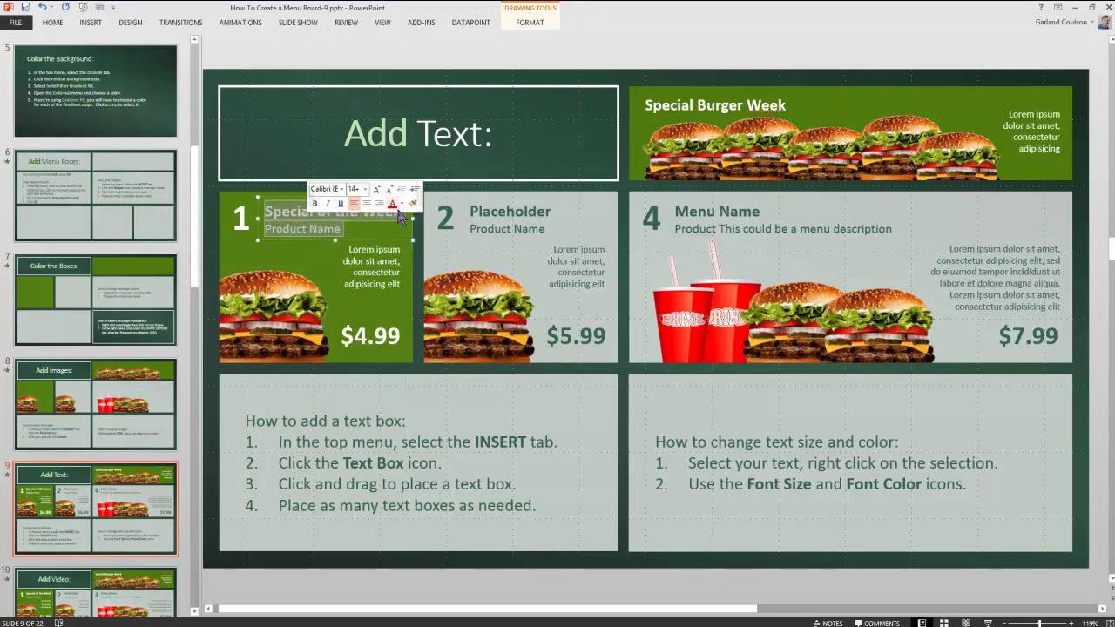
pyautogui.click(399, 207)
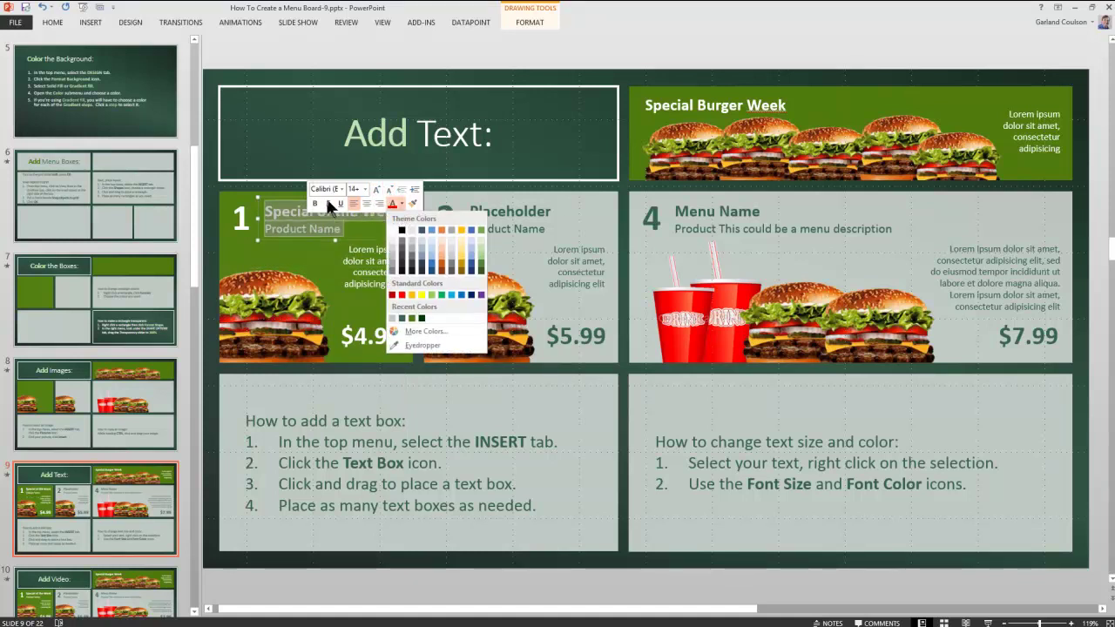
pyautogui.click(464, 196)
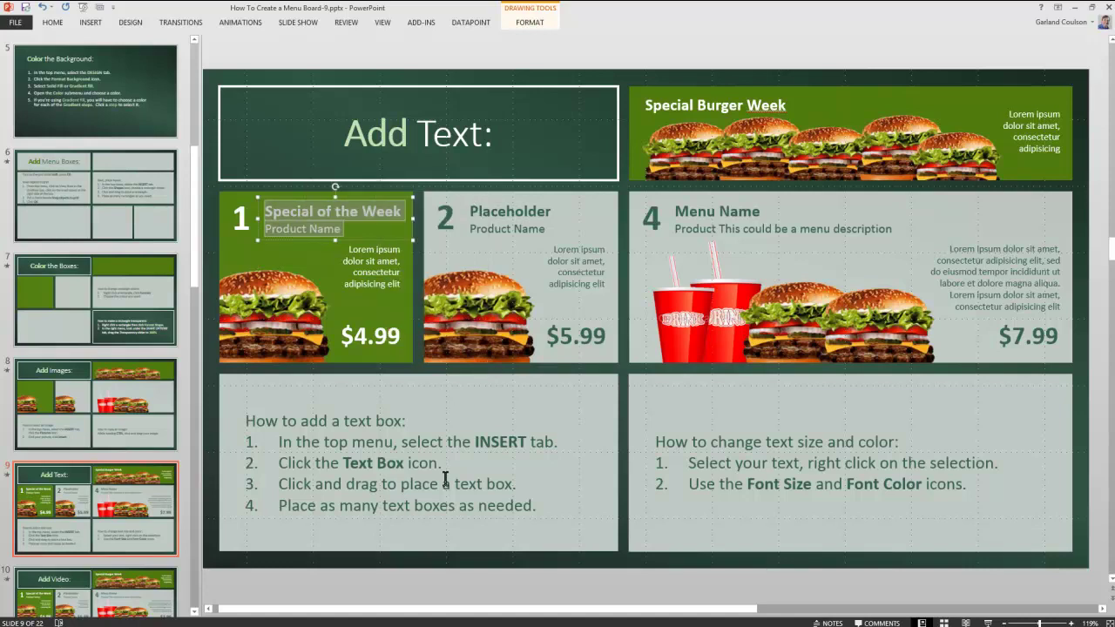
# Scroll to slide 10 'Add Video:' and show the Insert tab's Video command, then hide it
pyautogui.scroll(-1, 445, 478)
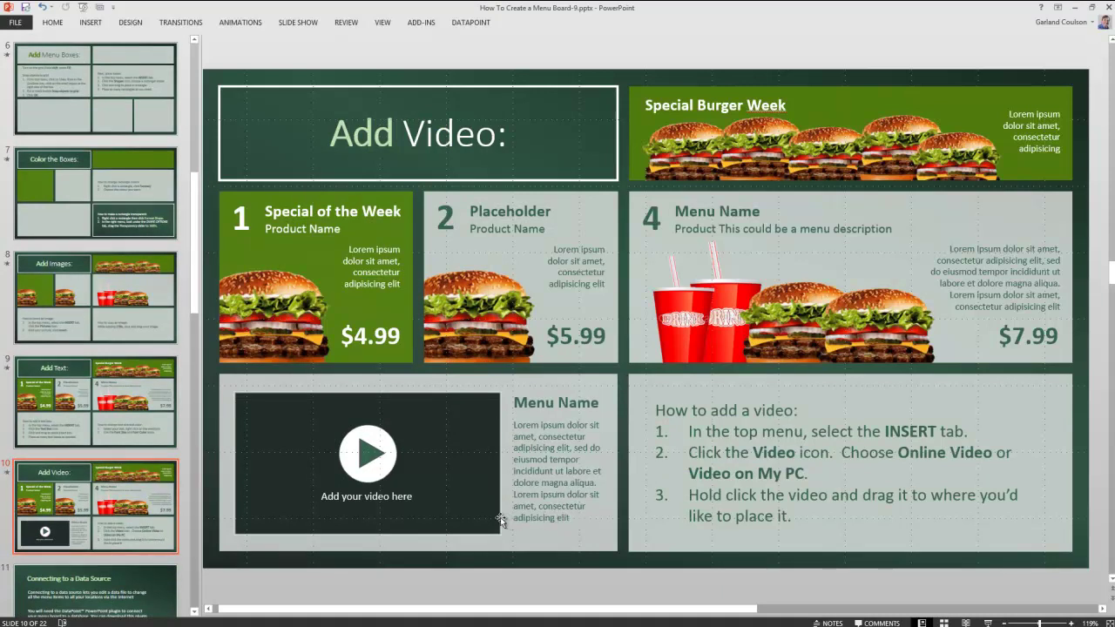
pyautogui.click(90, 23)
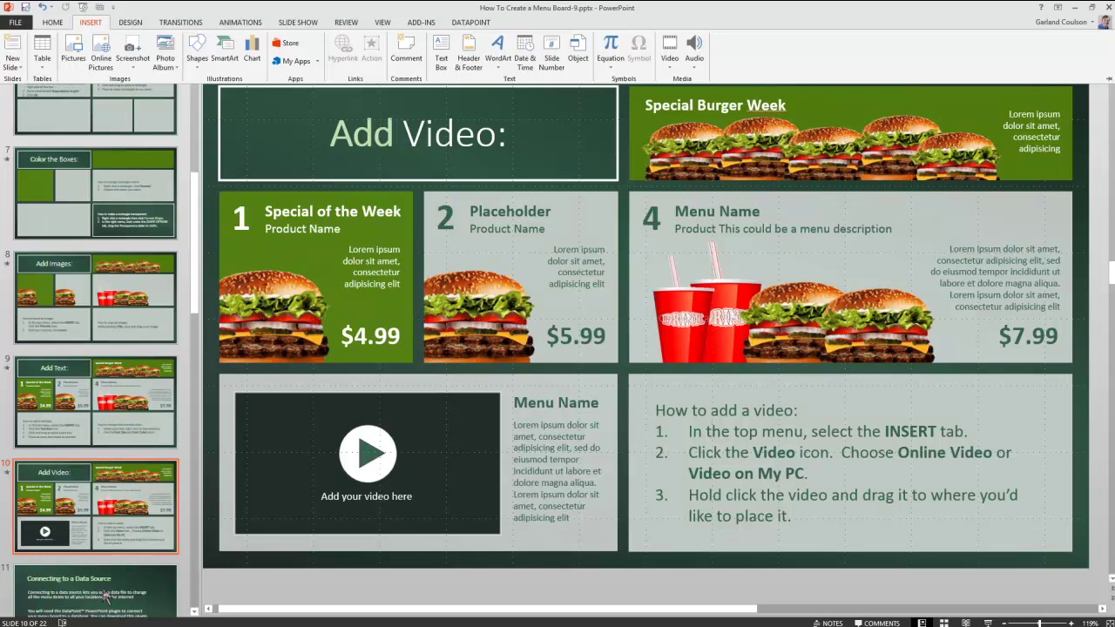
pyautogui.press('Escape')
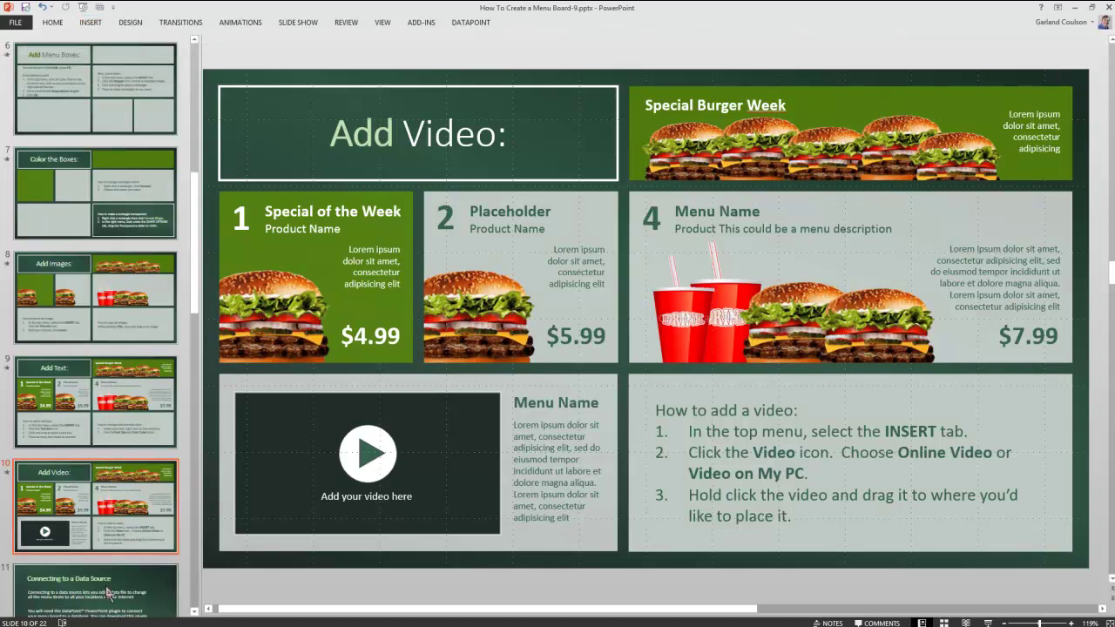
# Go through slide 11 'Connecting to a Data Source' to slide 12 'Create a Data Source'
pyautogui.click(108, 594)
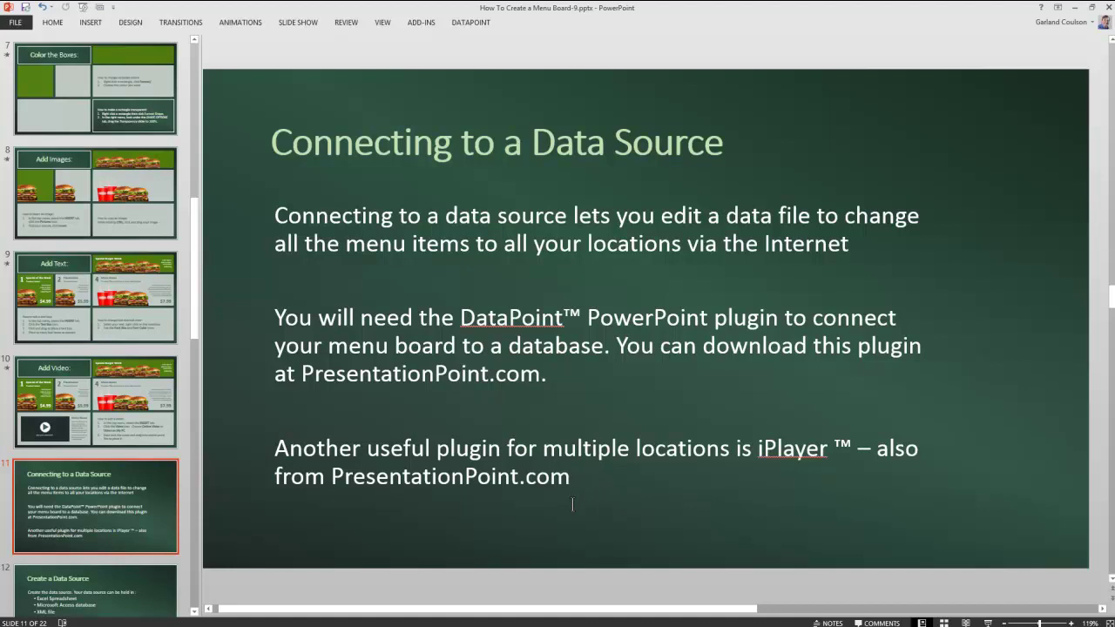
pyautogui.click(133, 586)
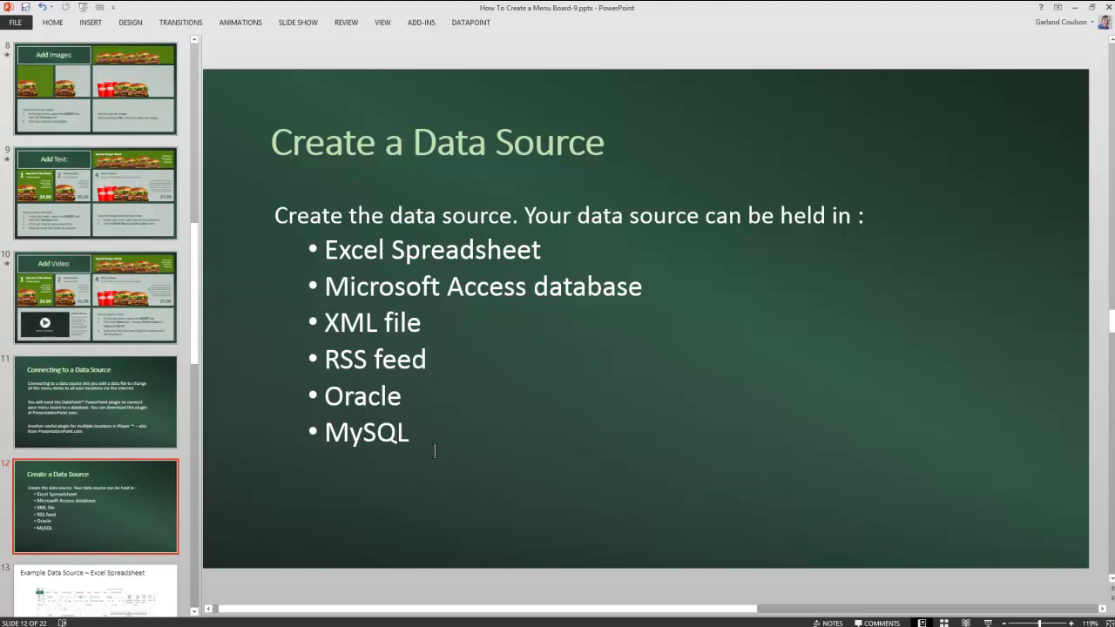
# Show slide 13, the Excel example listing menu items, descriptions, prices and image file names
pyautogui.click(106, 568)
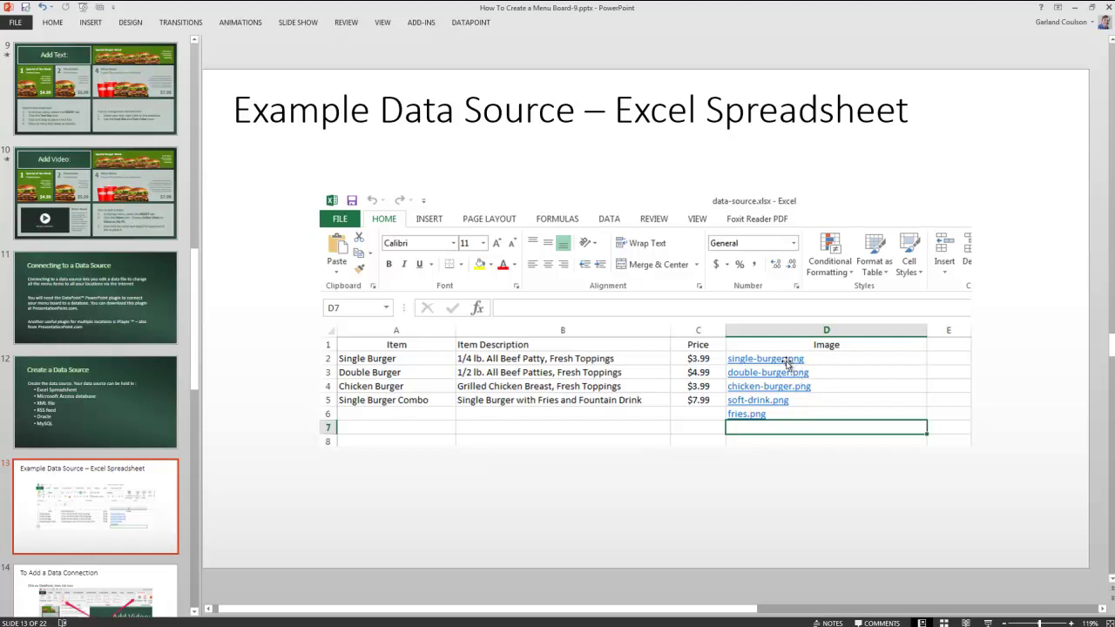
# Open slide 14 'To Add a Data Connection', preview the DataPoint tab, then advance to 'Next Add Connection'
pyautogui.click(90, 589)
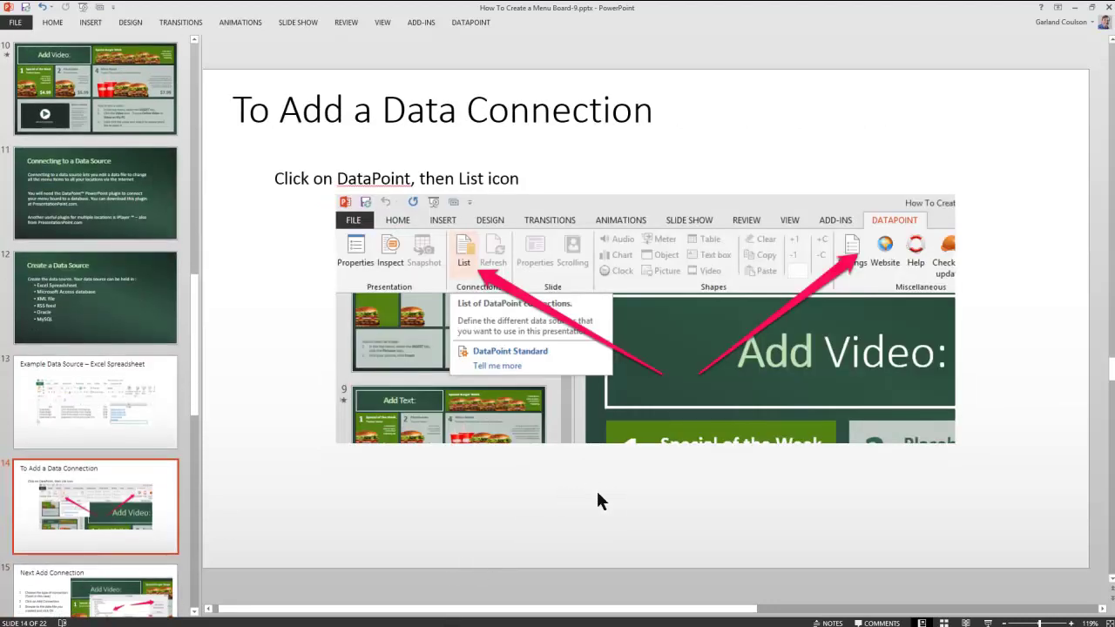
pyautogui.click(476, 26)
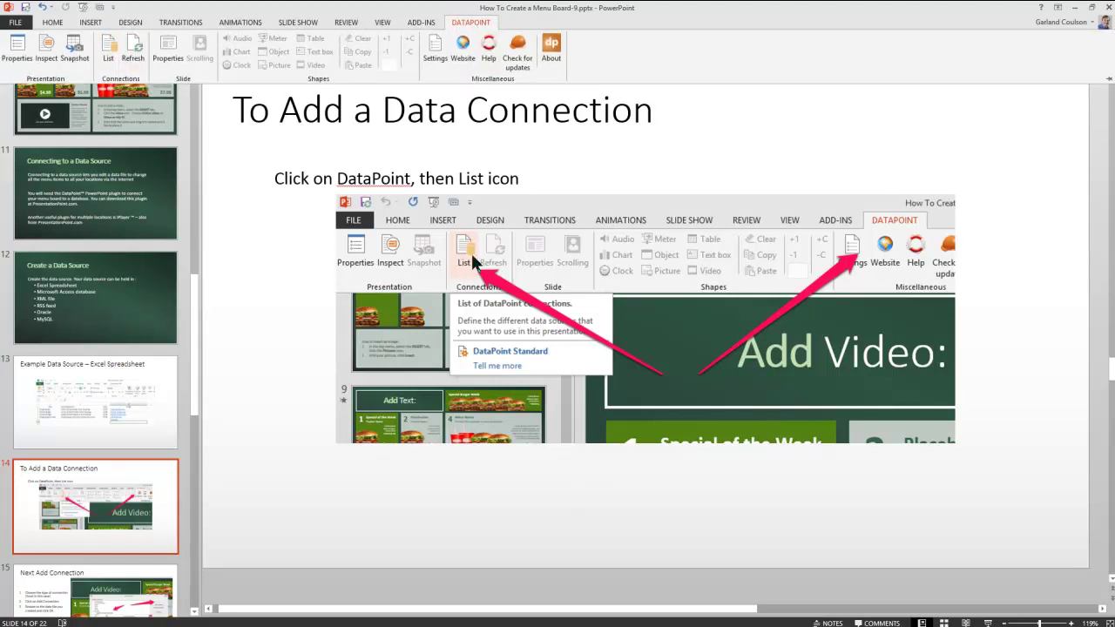
pyautogui.click(415, 513)
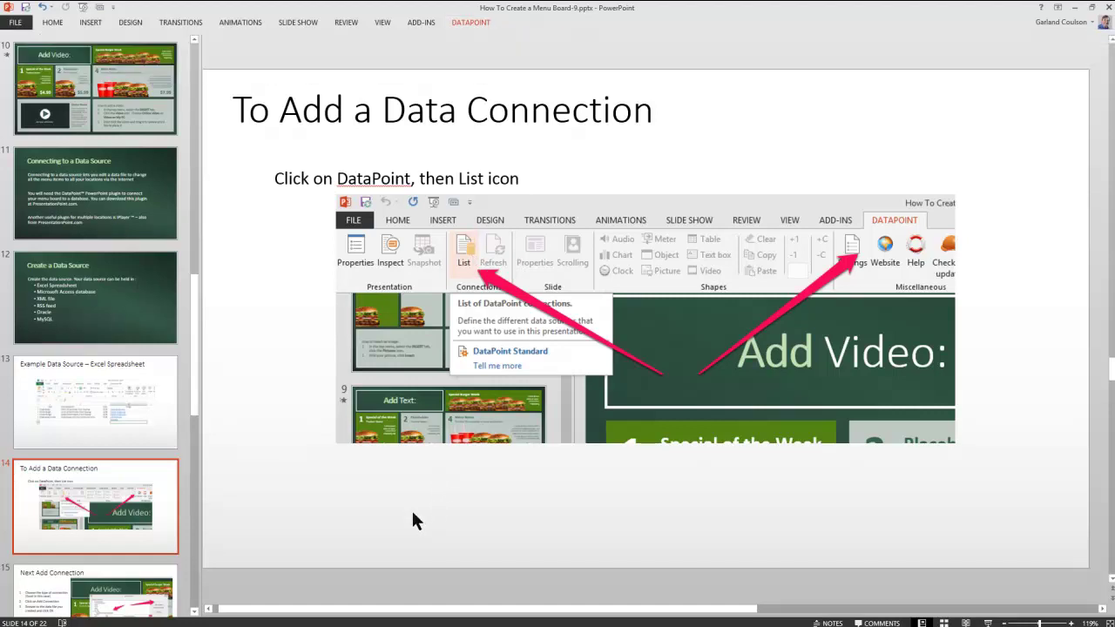
pyautogui.press('pagedown')
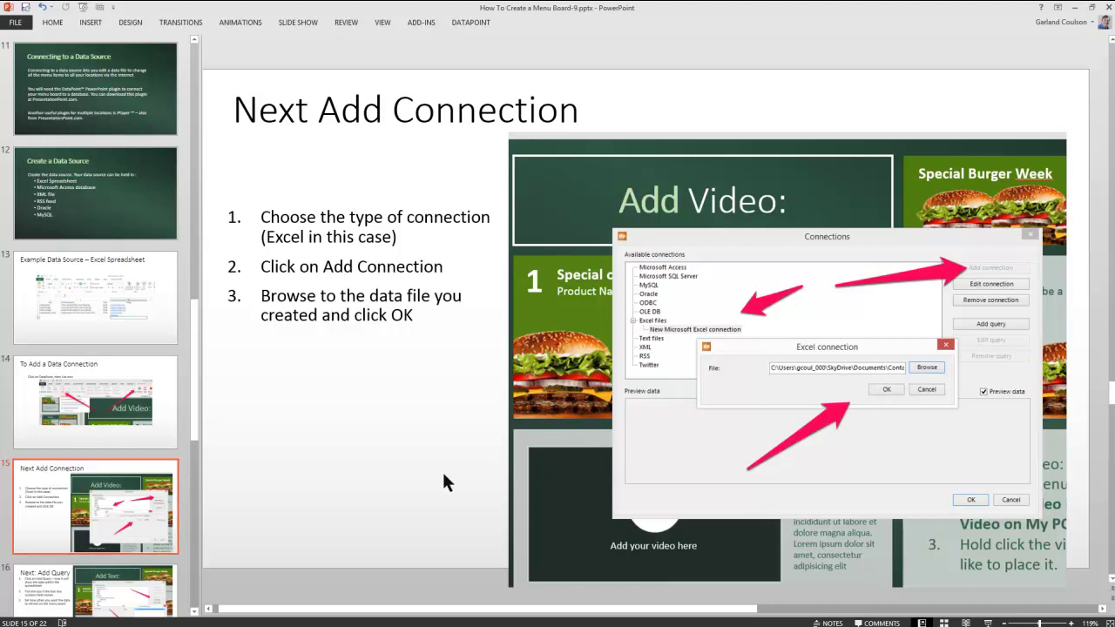
# Scroll down to slide 17, the four-item spreadsheet preview with prices and images
pyautogui.scroll(-1, 443, 469)
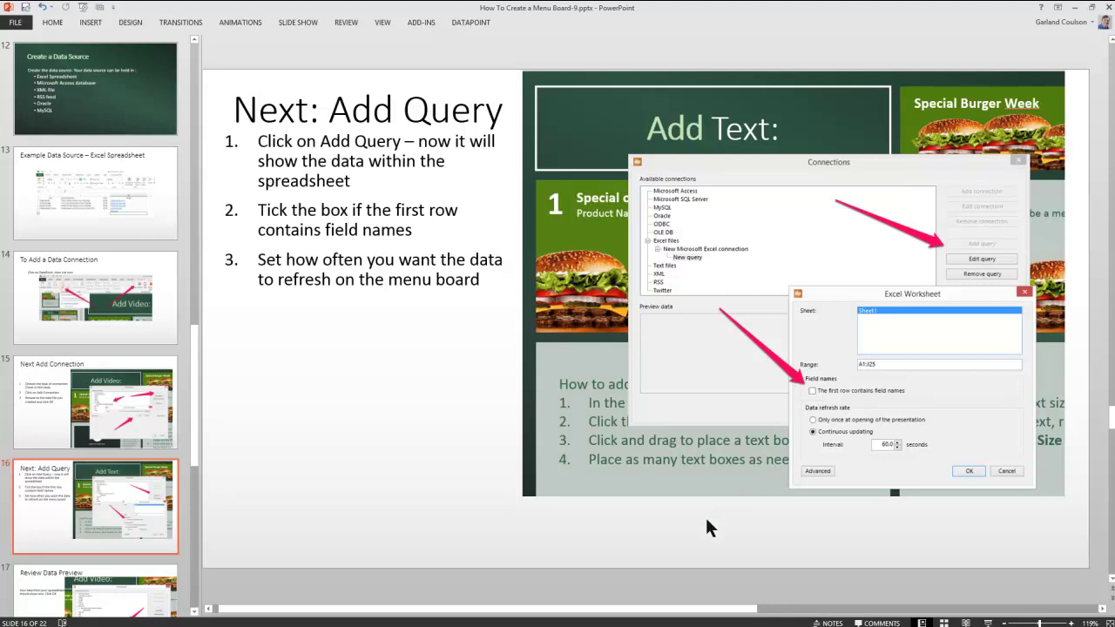
pyautogui.scroll(-1, 705, 515)
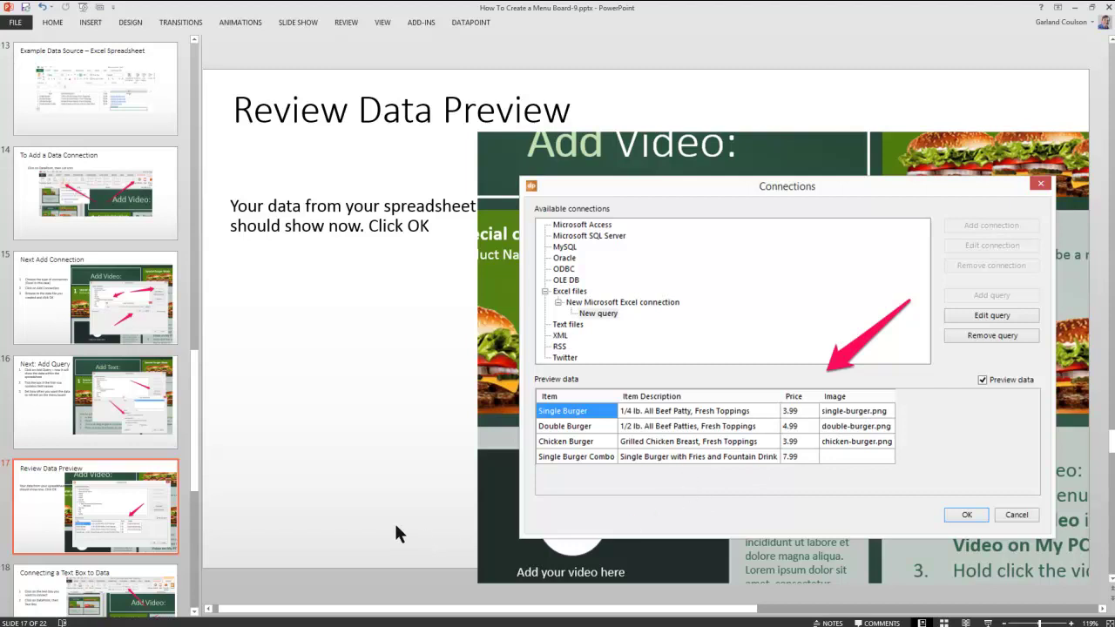
# Scroll past slide 18 to slide 19, listing choose column and row, preview, OK
pyautogui.scroll(-1, 394, 520)
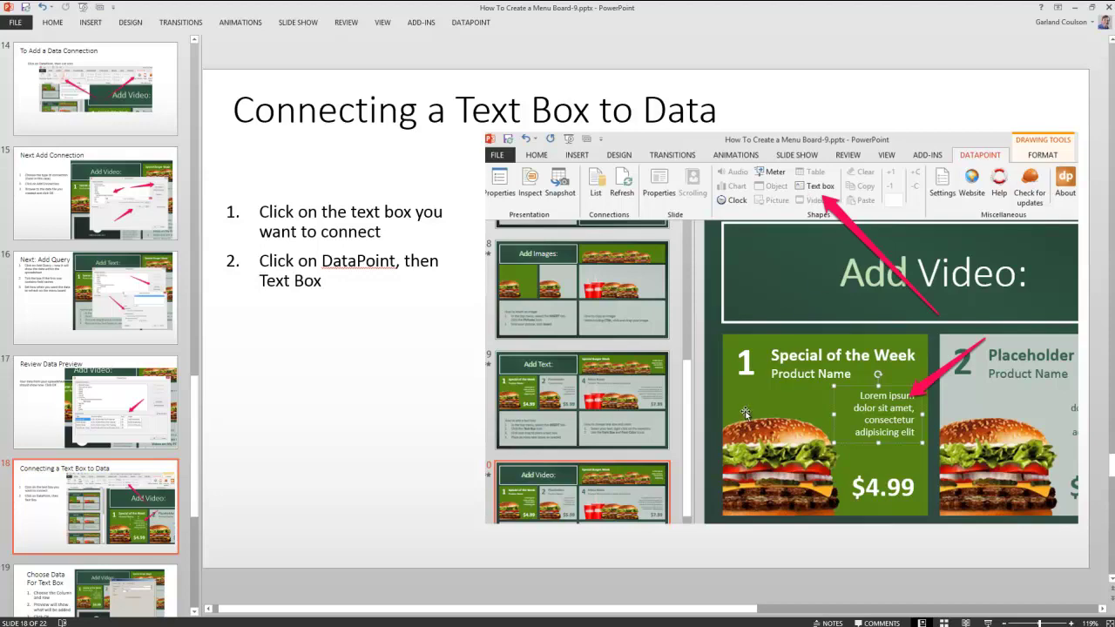
pyautogui.scroll(-1, 745, 413)
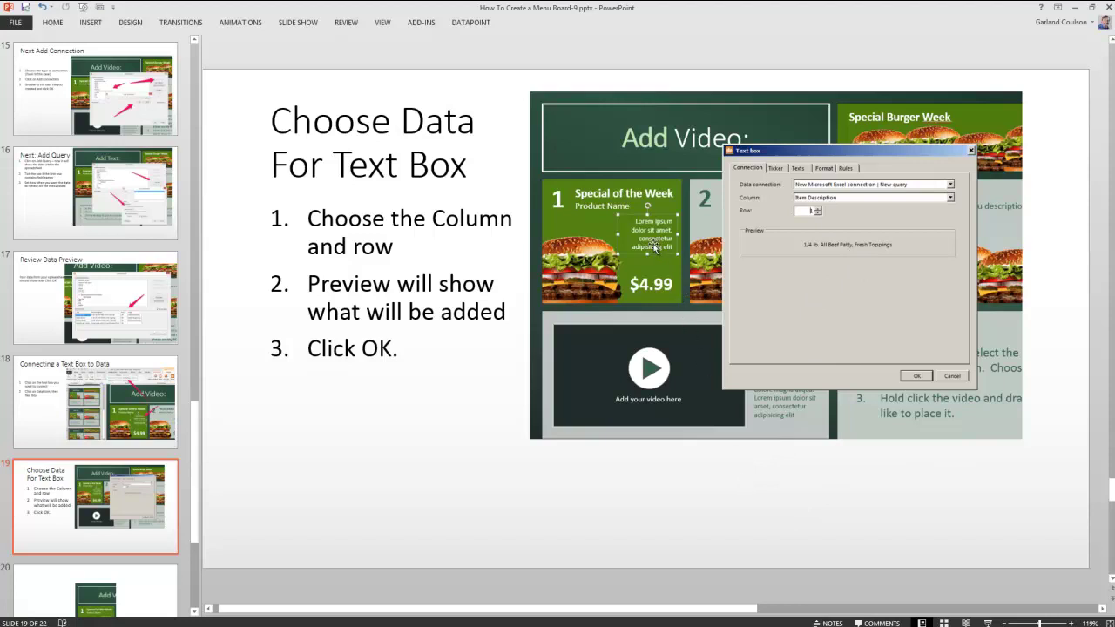
# Scroll past slide 20 to slide 21's finished four-burger menu board priced $3.99–$7.99
pyautogui.scroll(-1, 698, 422)
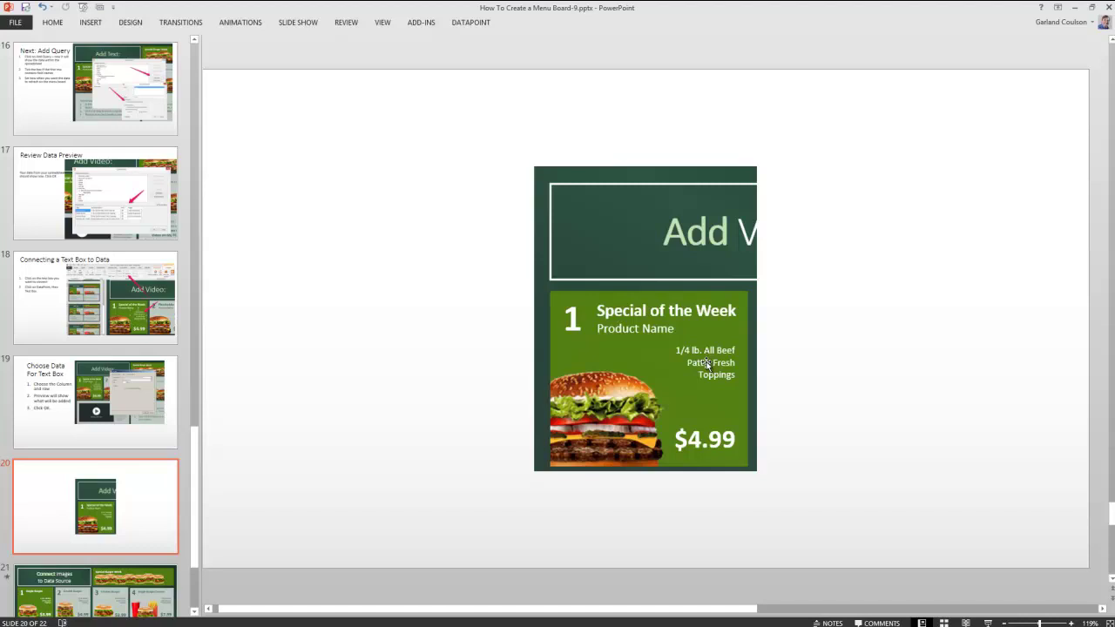
pyautogui.scroll(-1, 705, 364)
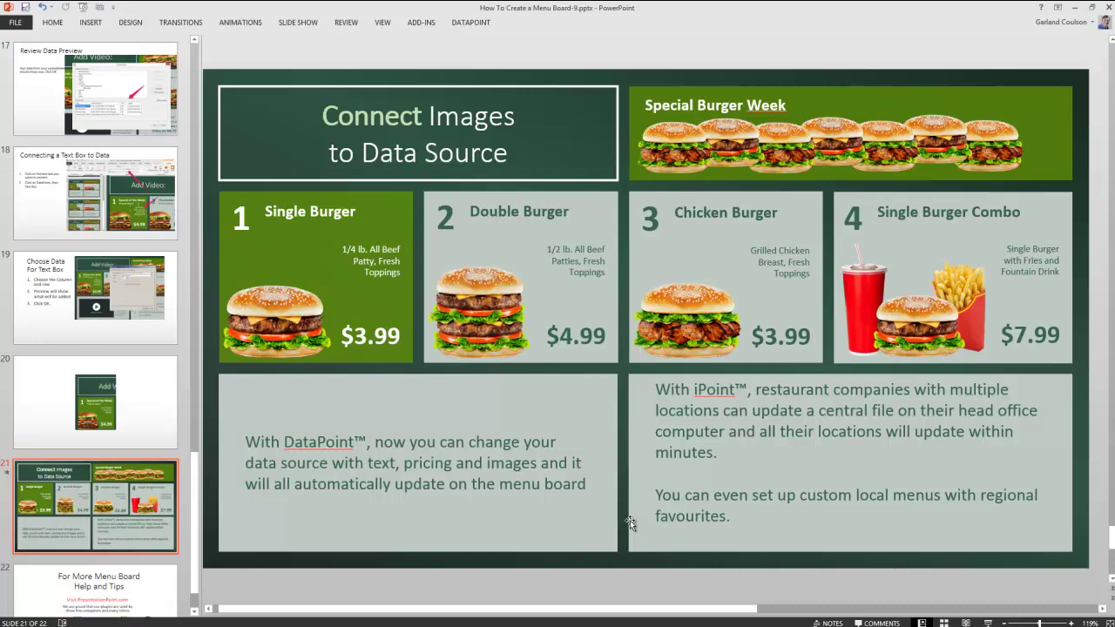
# Select the DataPoint explanation text box, then scroll to the final slide 22
pyautogui.click(575, 547)
pyautogui.scroll(-1, 574, 542)
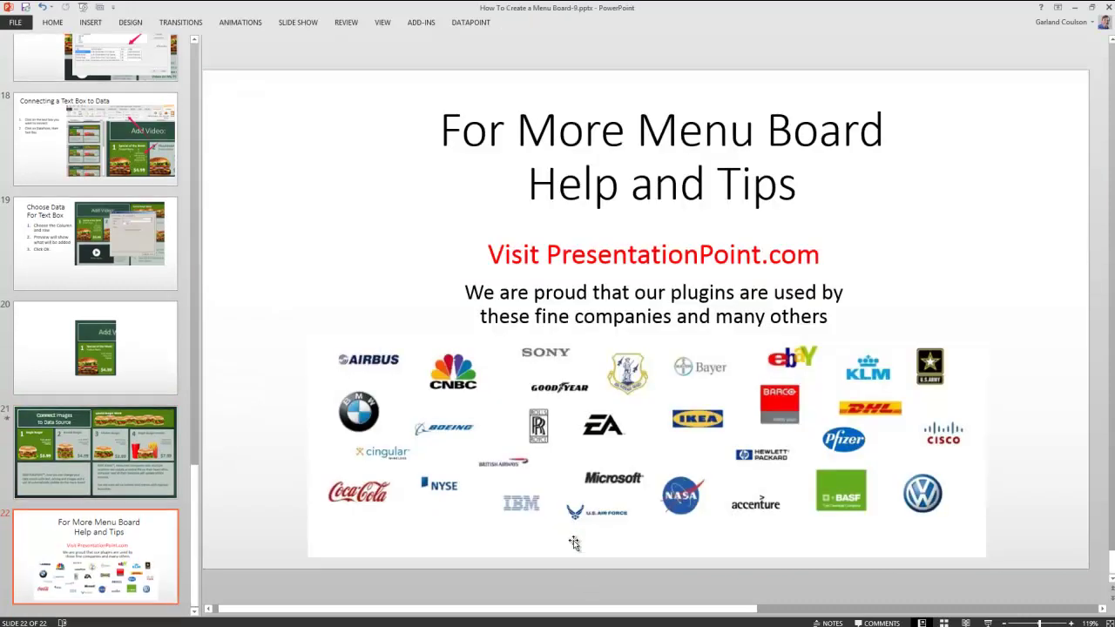